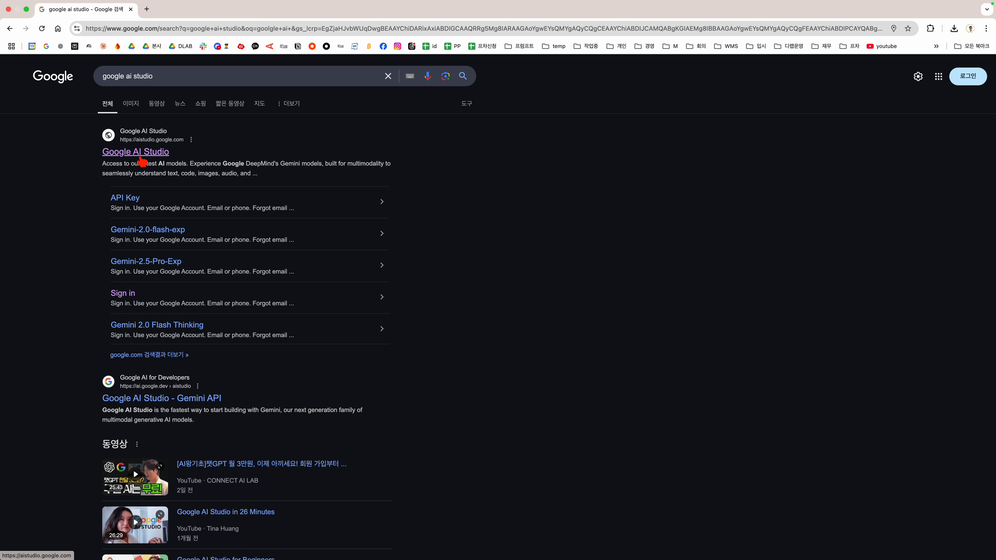
Open Google AI Studio from the search results, sign in with the DLAB PEERS account and its password, and decline switching Chrome profiles.
click(142, 161)
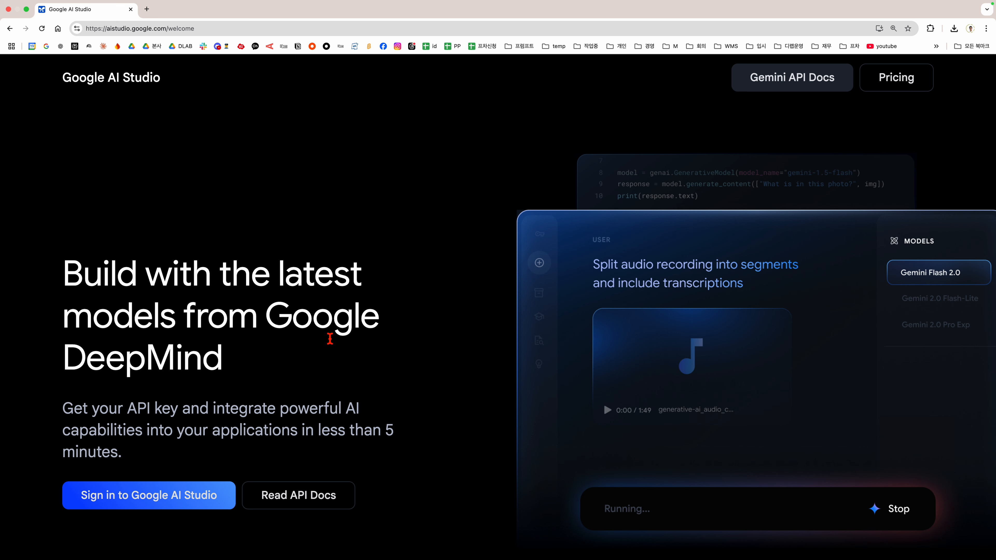
click(160, 504)
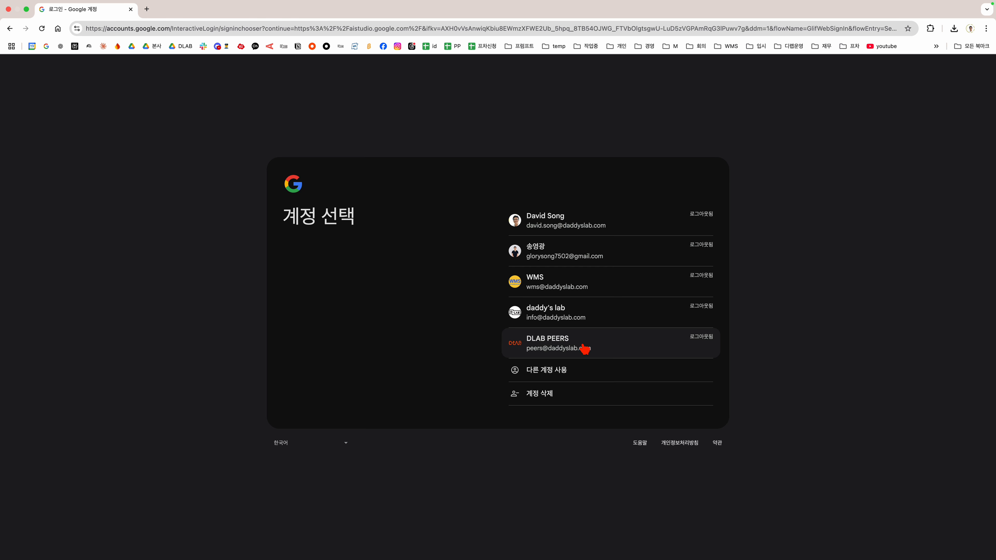
click(584, 348)
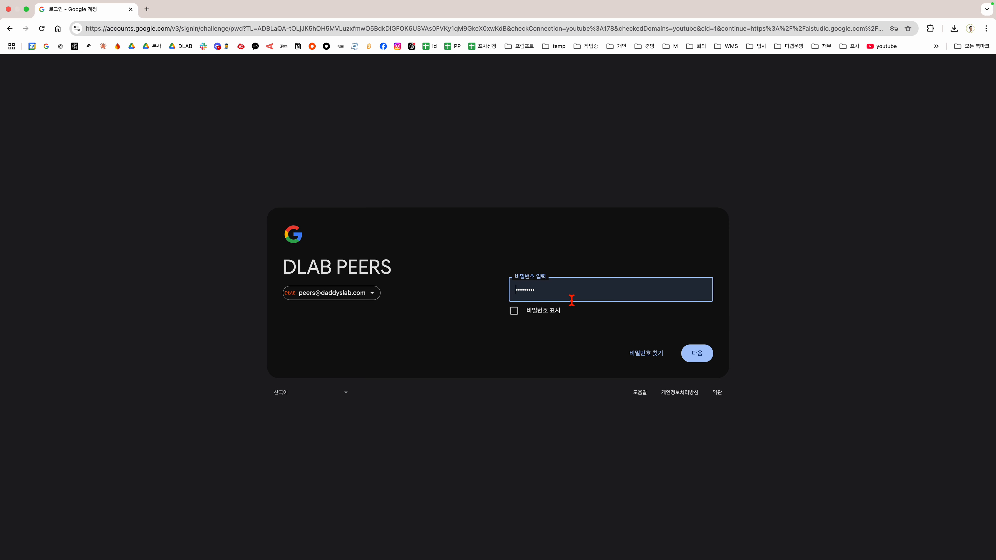
click(706, 354)
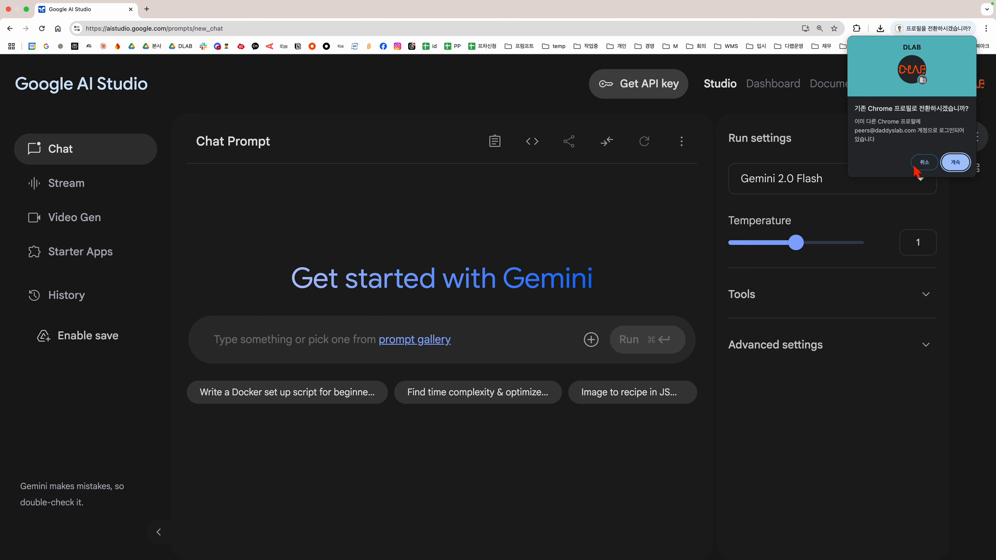
click(922, 164)
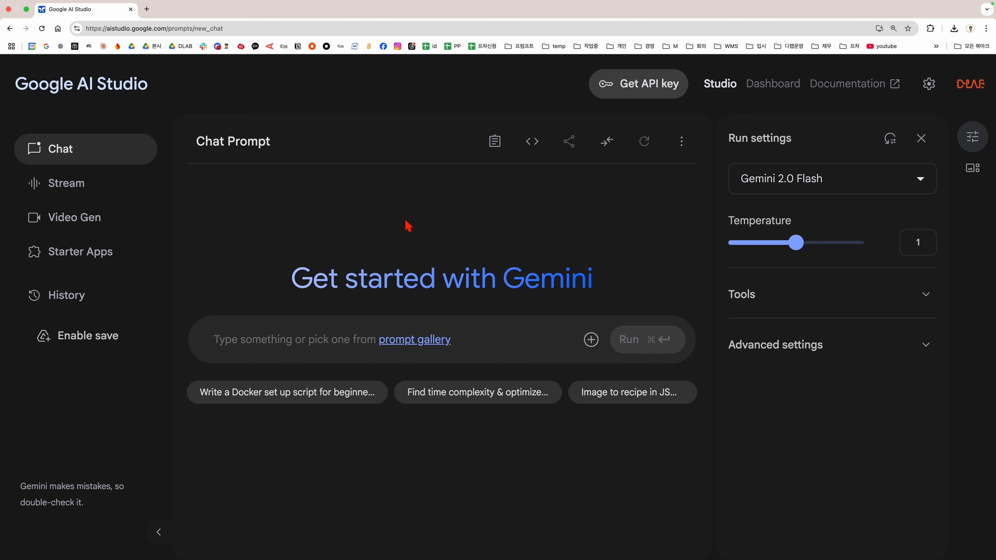
Enable saving prompts to Google Drive with the DLAB PEERS account, and check the linked Drive folder from the prompt history.
click(89, 345)
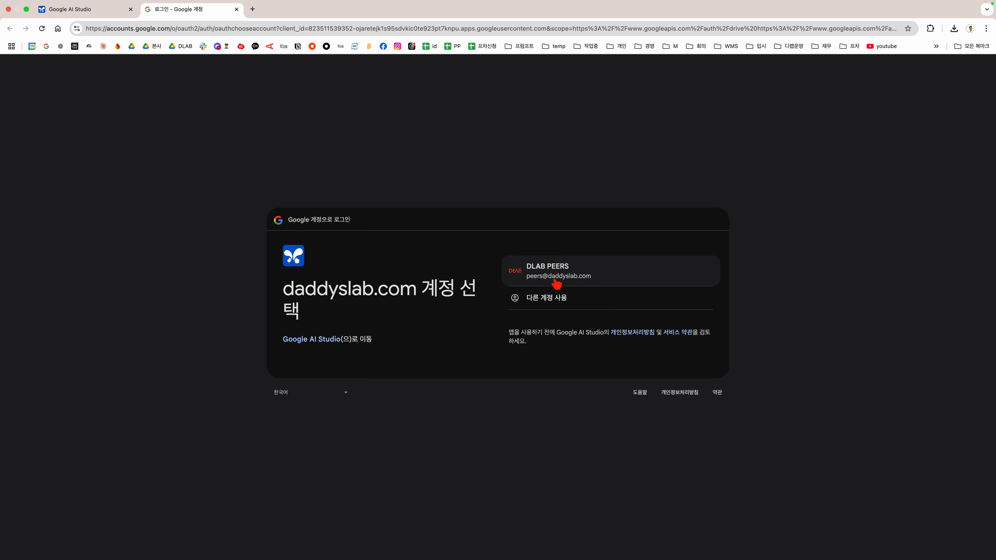
click(555, 279)
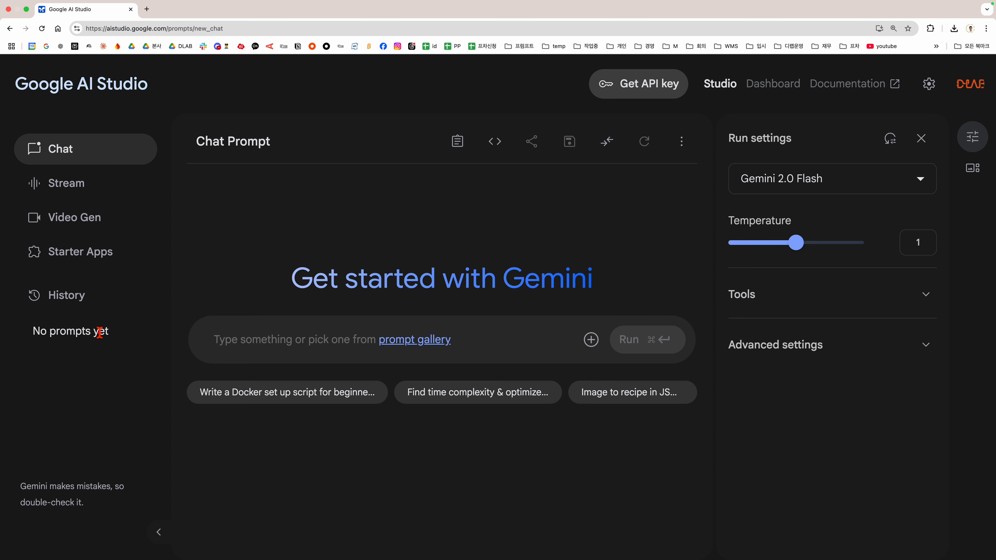
click(61, 302)
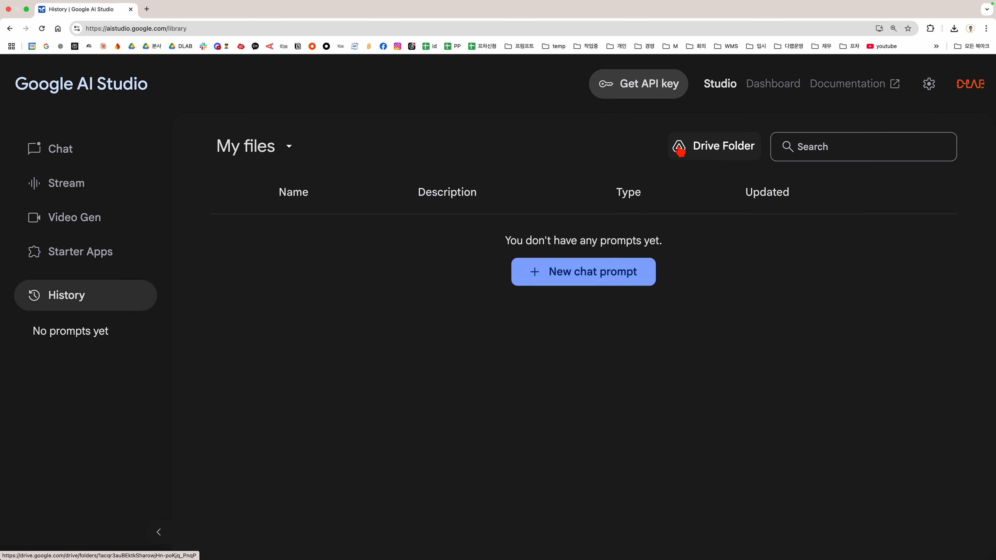
click(690, 150)
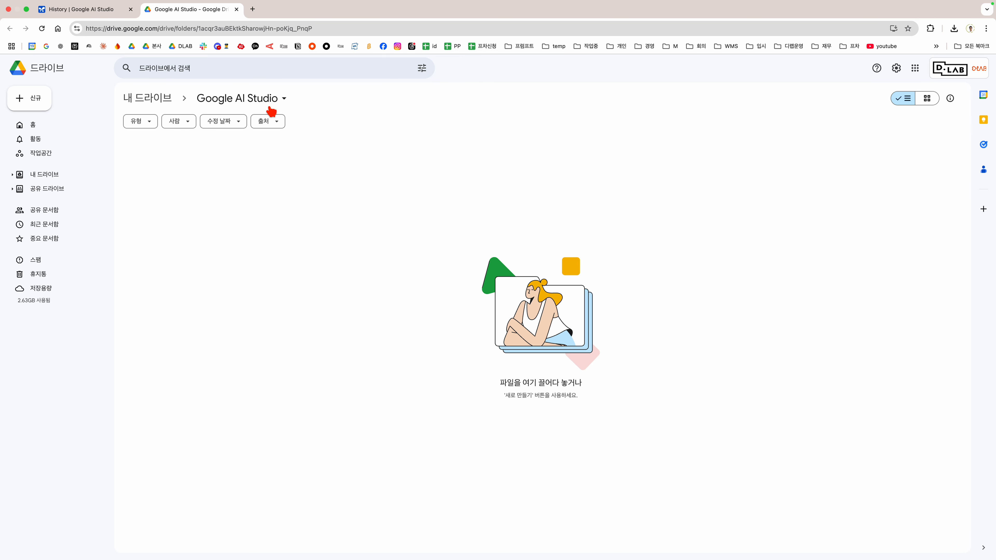
click(118, 11)
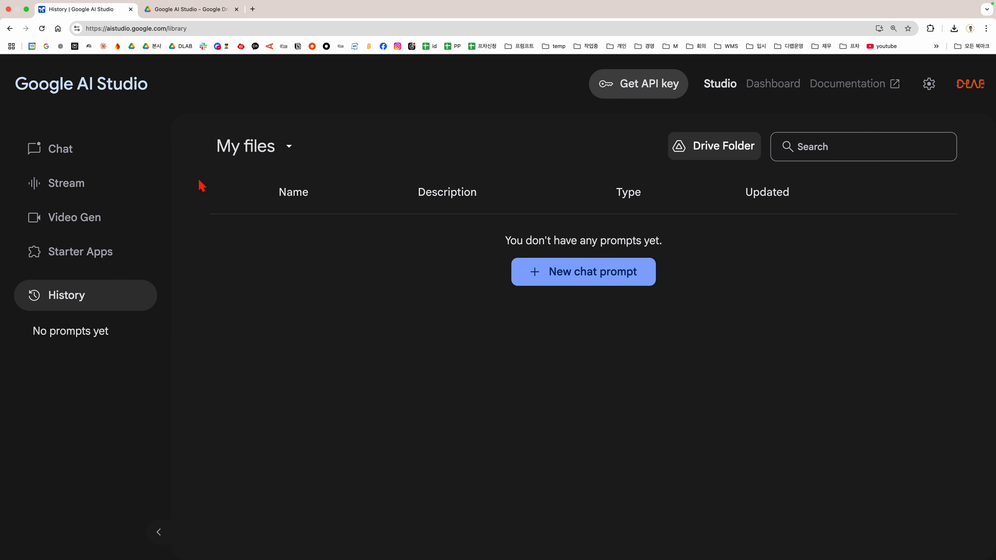
Create a new chat prompt, and consult the Temperature guideline table in the slide presentation.
click(566, 281)
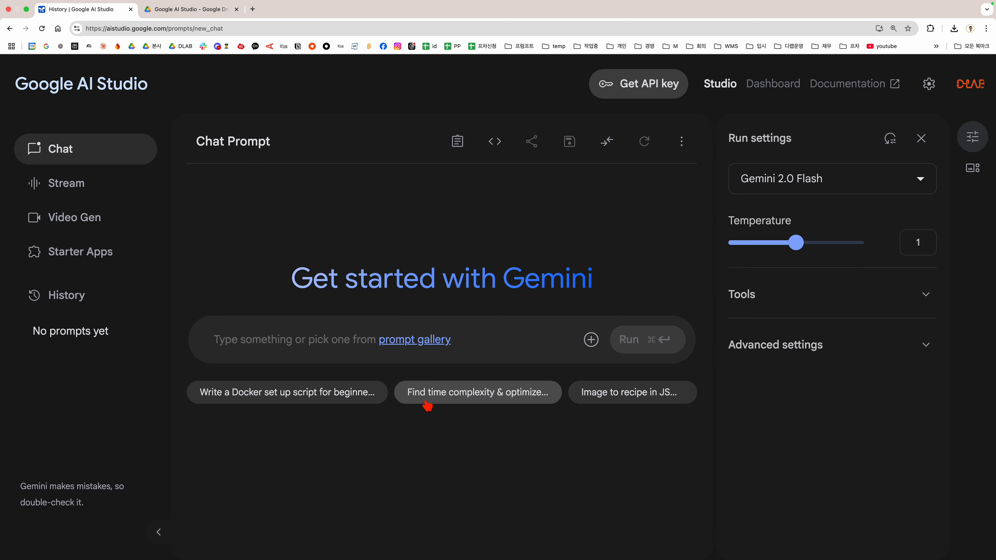
key(super+Tab)
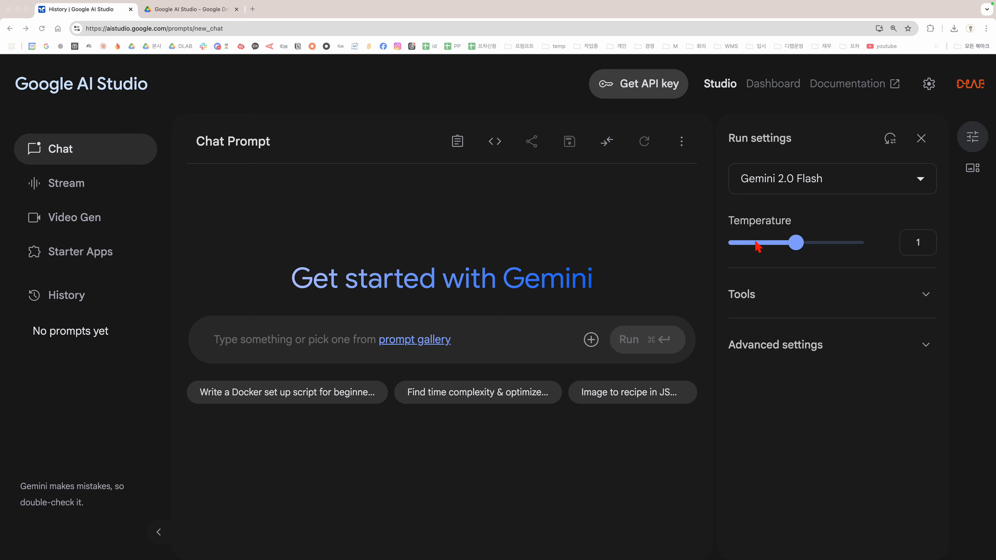
click(282, 345)
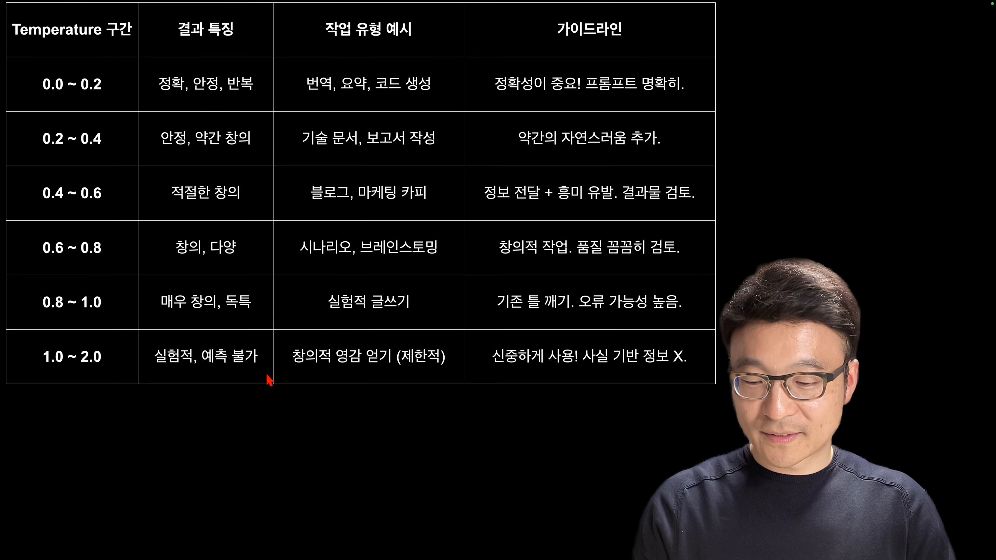
key(Escape)
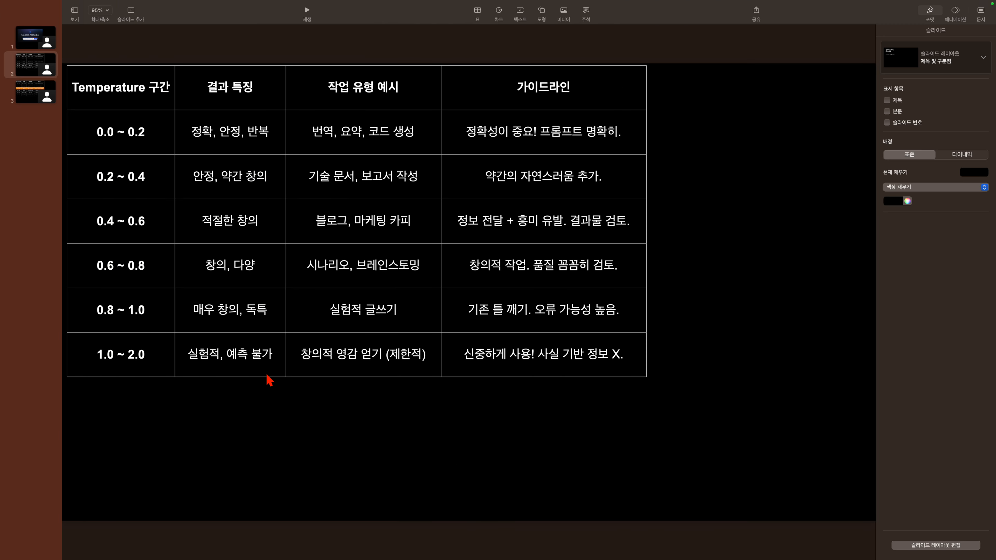
key(ctrl+Right)
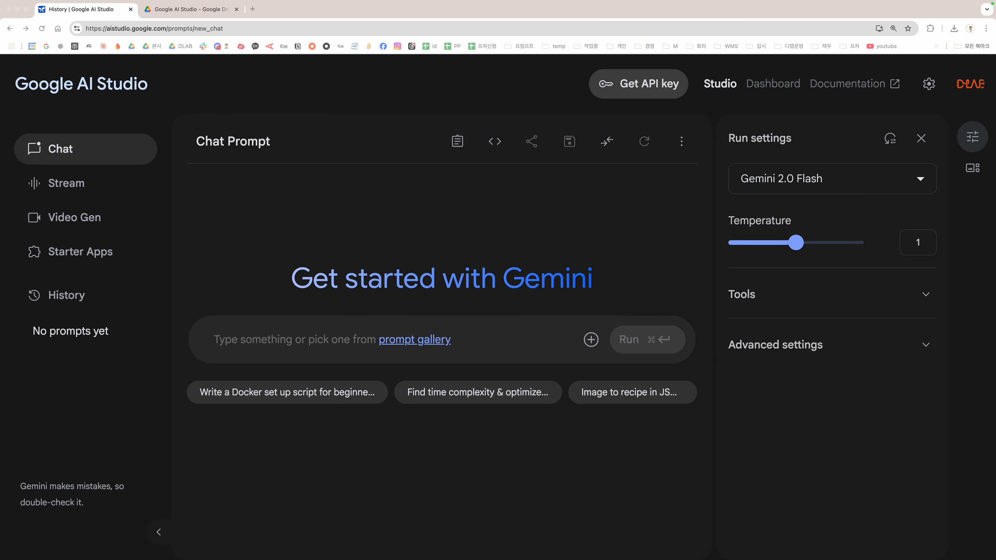
Run the prompt "*아이에게 너무 화냈어요. 어떻게 풀어야 할까? 짧고 간결하게 답변해" with Gemini 2.0 Flash.
click(296, 341)
text(*아이에게 너무 화냈어요. 어떻게 풀어야 할까? 짧고 간결하게 답변해)
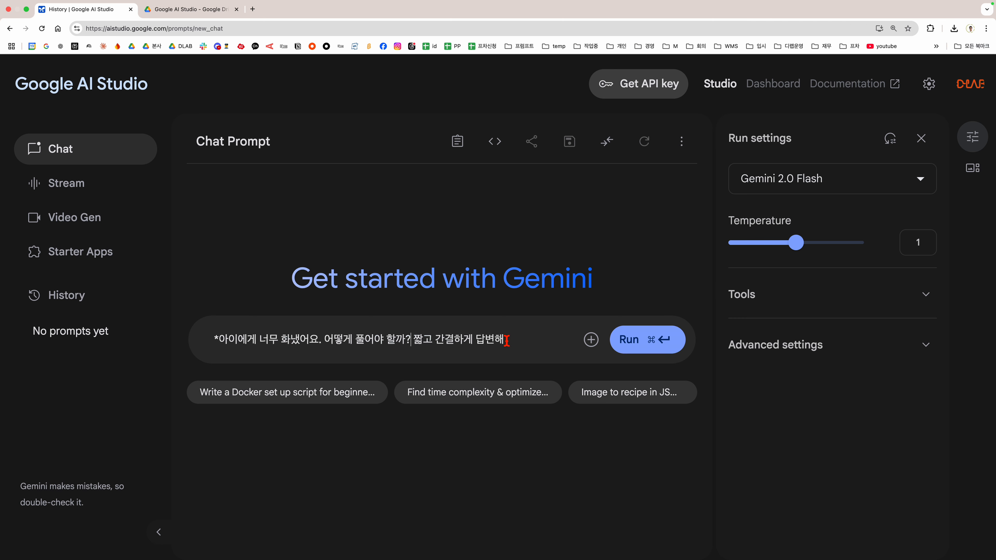
click(631, 340)
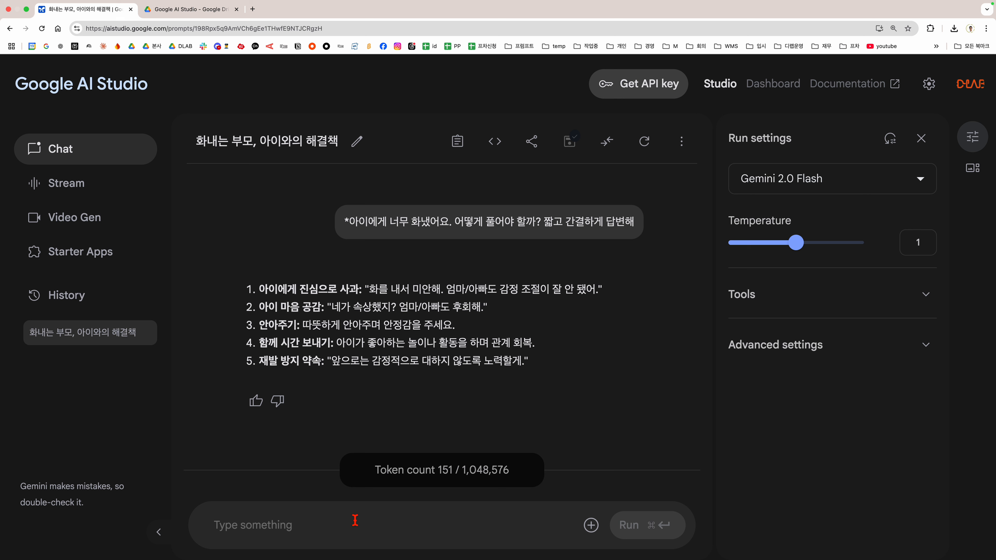
Send the follow-up "너무 짧은데 조금 더 길게 작성해줘" in the same chat.
text(sjan)
key(BackSpace)
key(BackSpace)
key(BackSpace)
text(ㄴ)
key(BackSpace)
key(BackSpace)
text(ㄴㅓ무 짧은데)
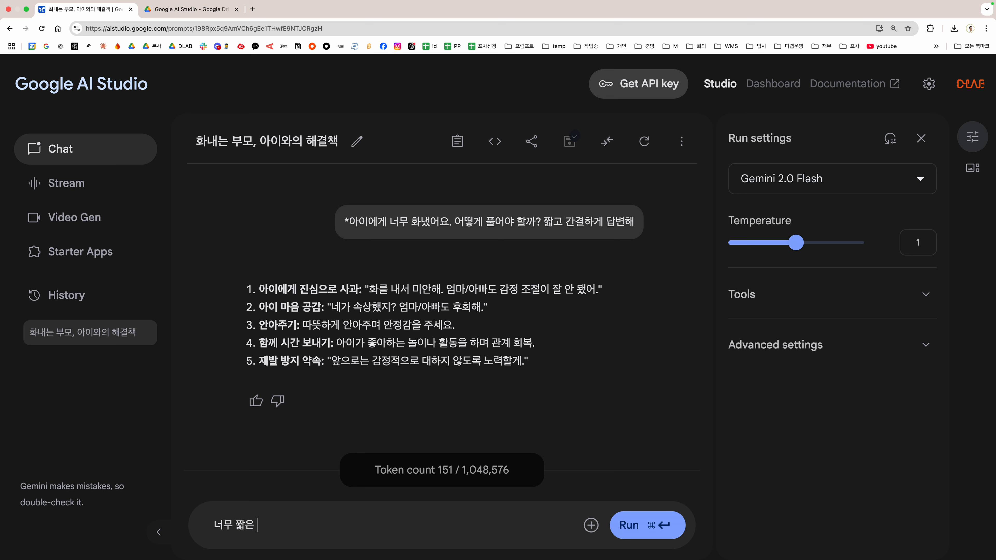
text( 조금 더 길게 작성햇)
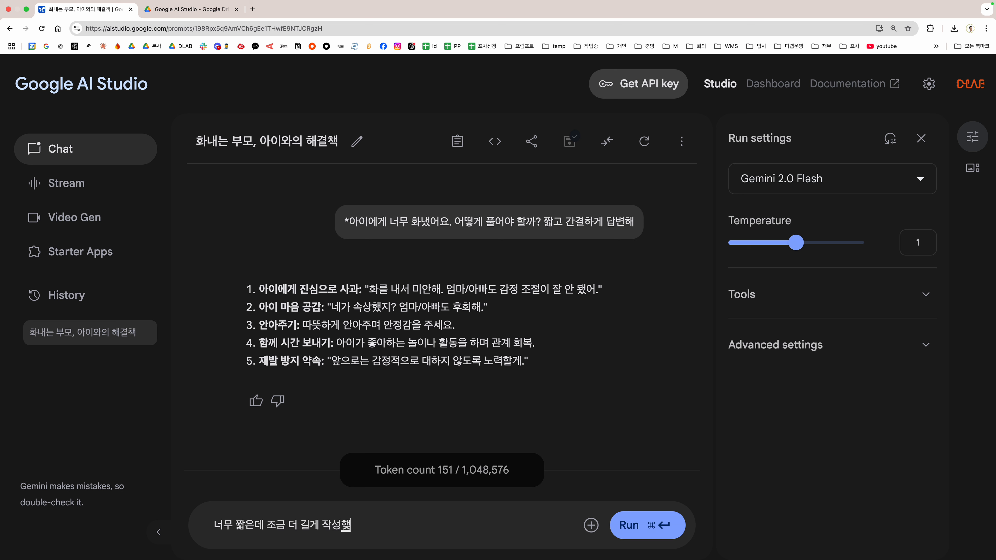
key(BackSpace)
text(줘)
key(BackSpace)
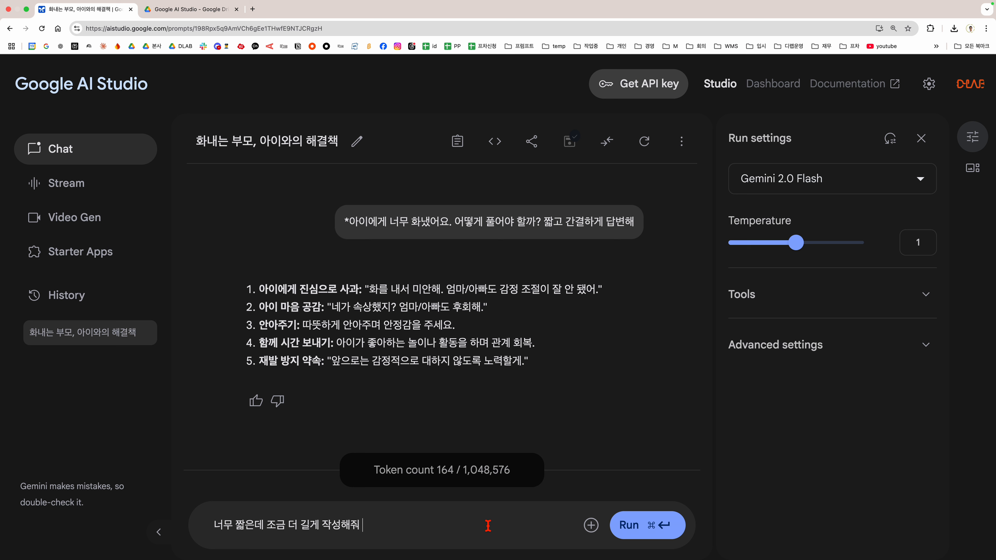
key(BackSpace)
key(super+Return)
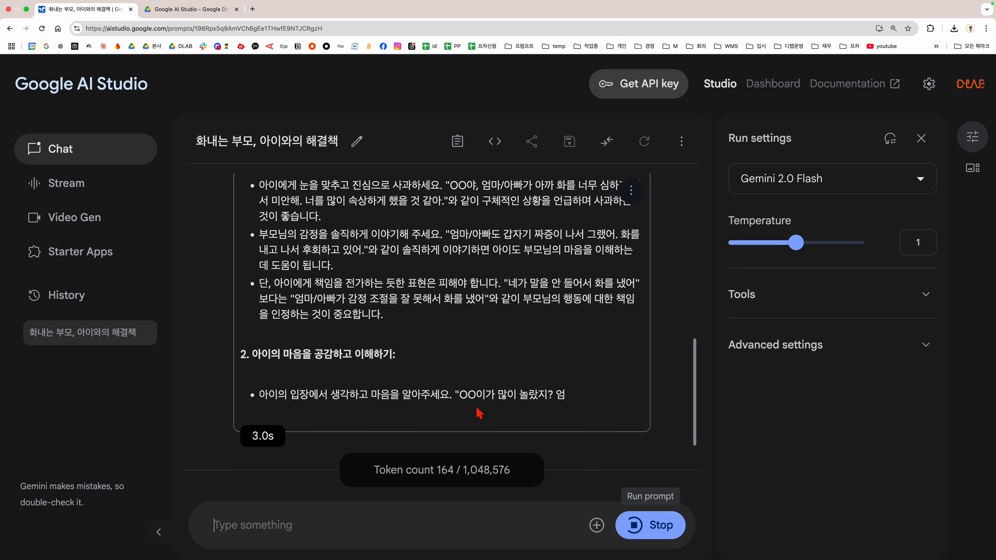
Read through the reply to the follow-up and compare its length with the first answer.
scroll(476, 408, up, 5)
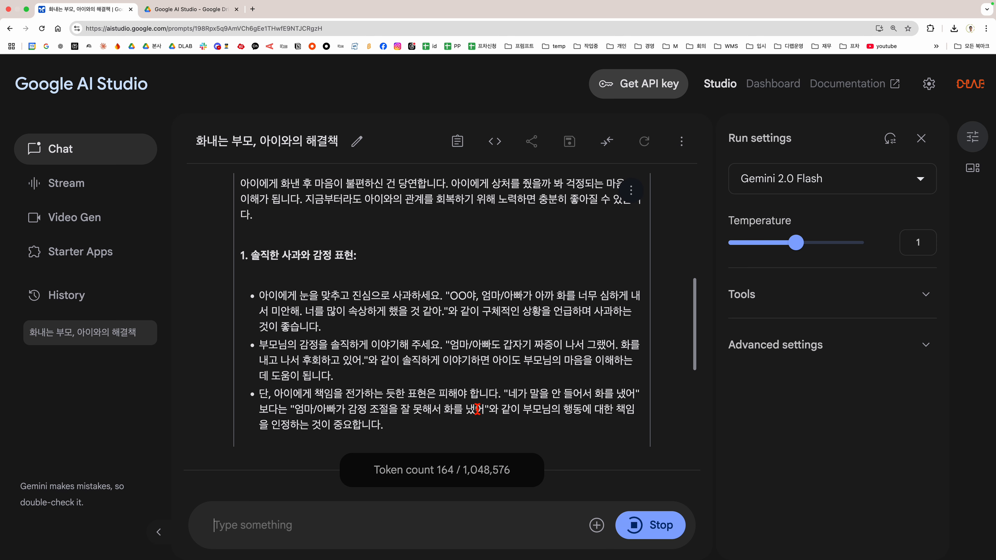
scroll(437, 270, down, 10)
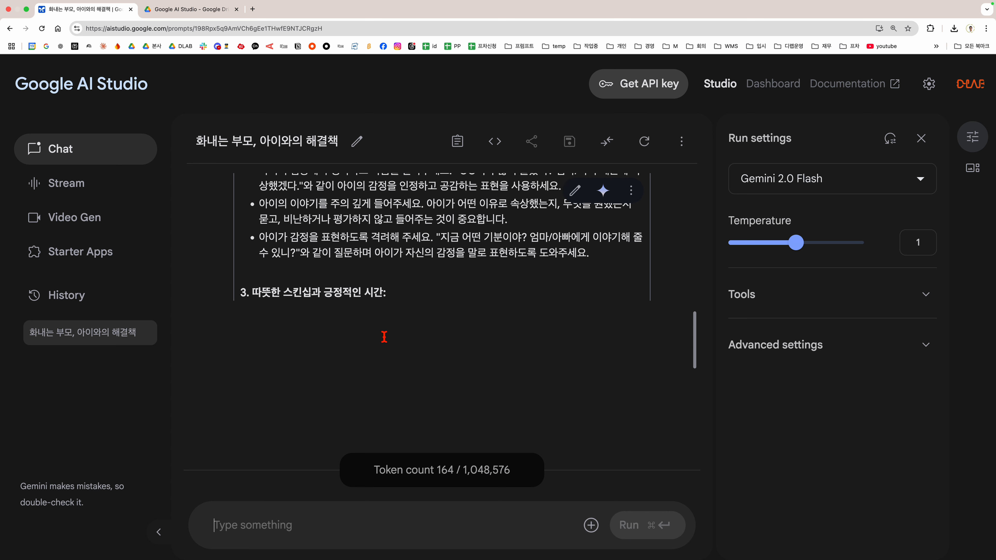
scroll(383, 337, up, 15)
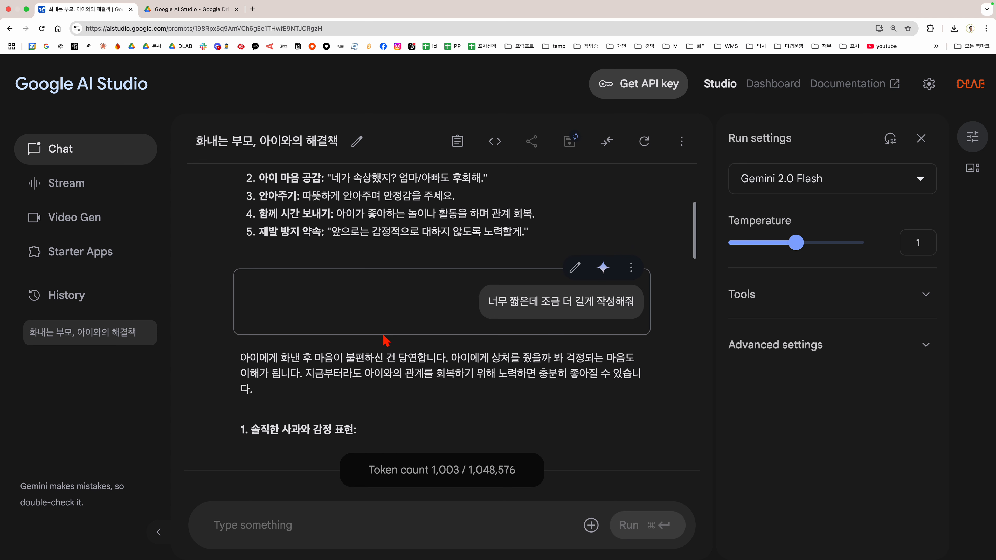
scroll(386, 337, up, 2)
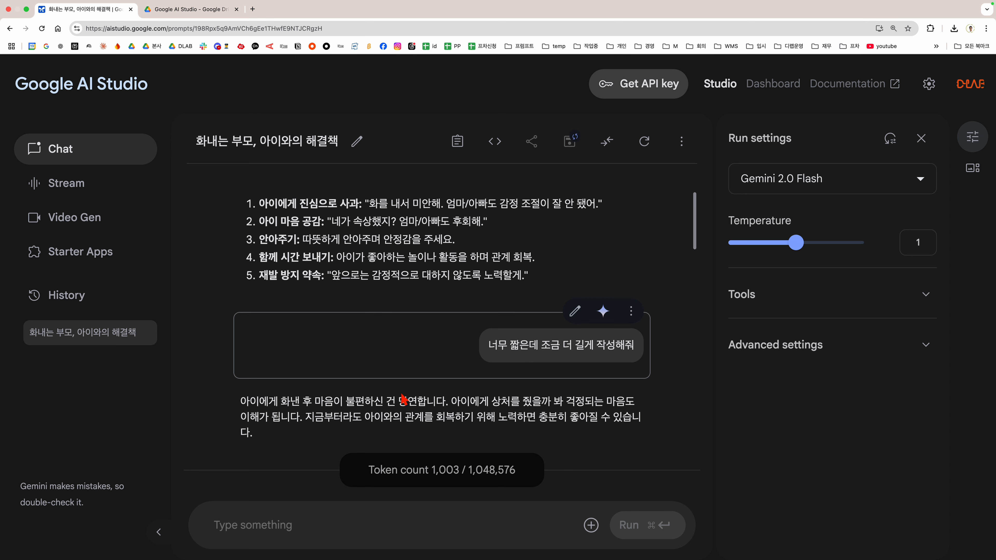
scroll(400, 392, down, 10)
scroll(404, 399, down, 5)
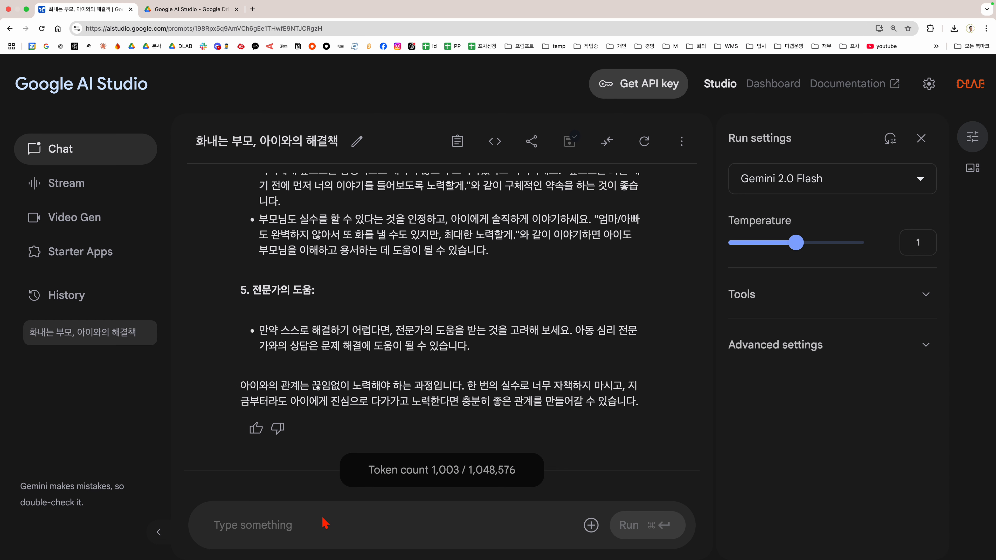
scroll(392, 411, up, 15)
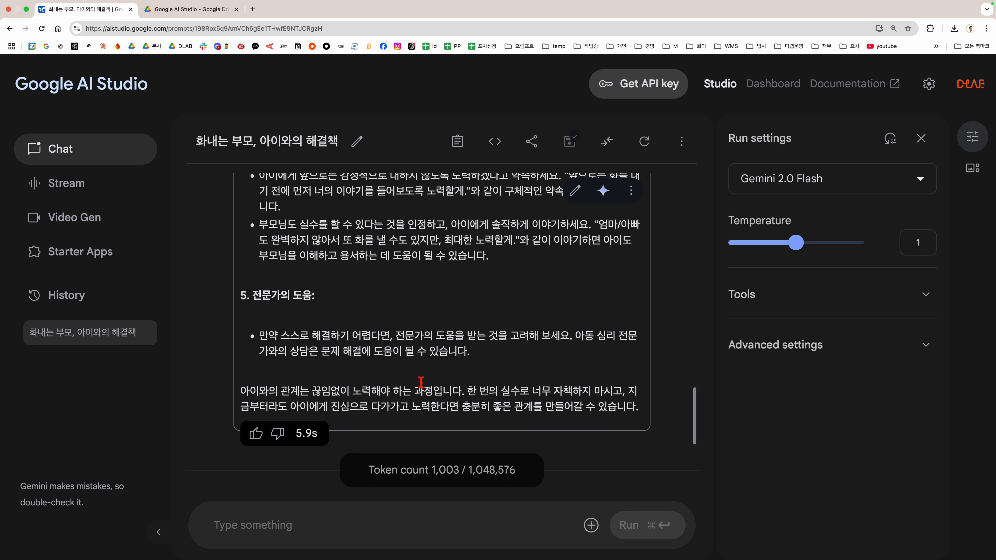
scroll(421, 383, up, 15)
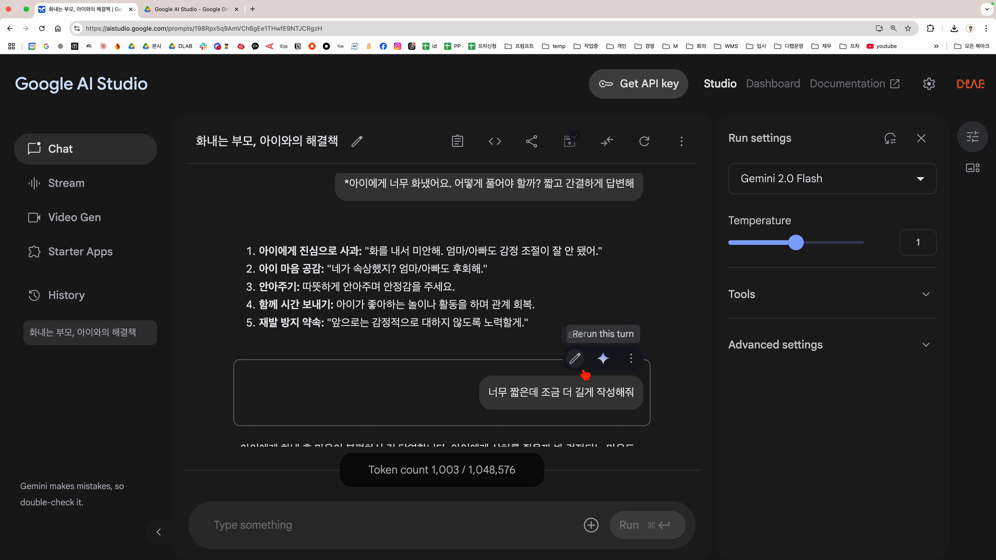
Edit the follow-up message to "너무 짧은데 2배더 길게 써줘", rerun that turn and review the regenerated reply.
click(574, 359)
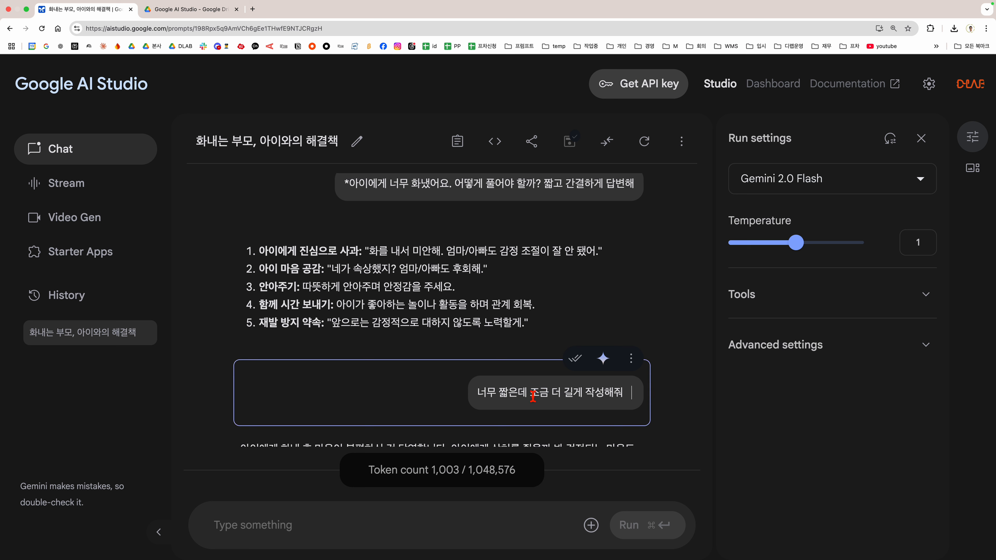
drag(534, 395, 642, 400)
text(2)
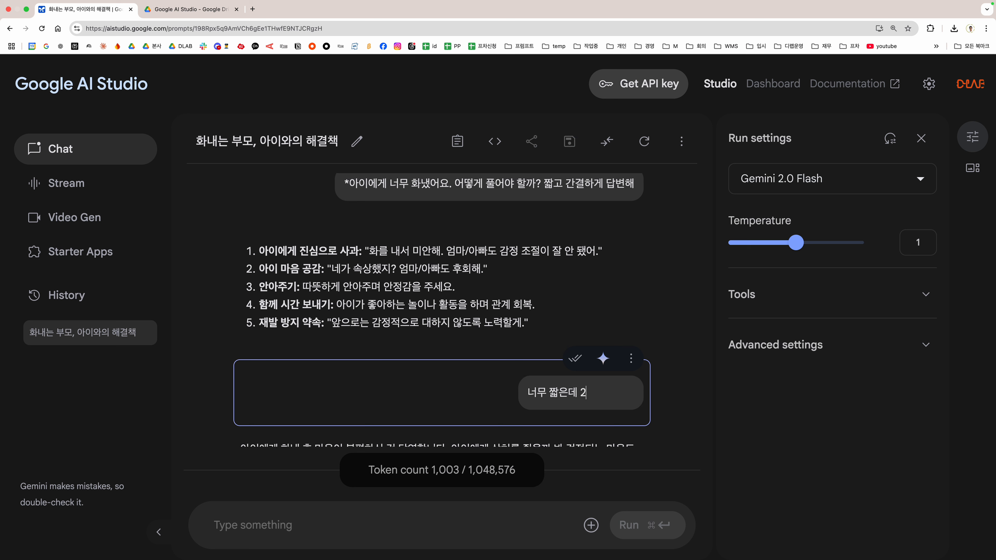
text(배더 길)
text(게 ㅆㅓ)
text(줘)
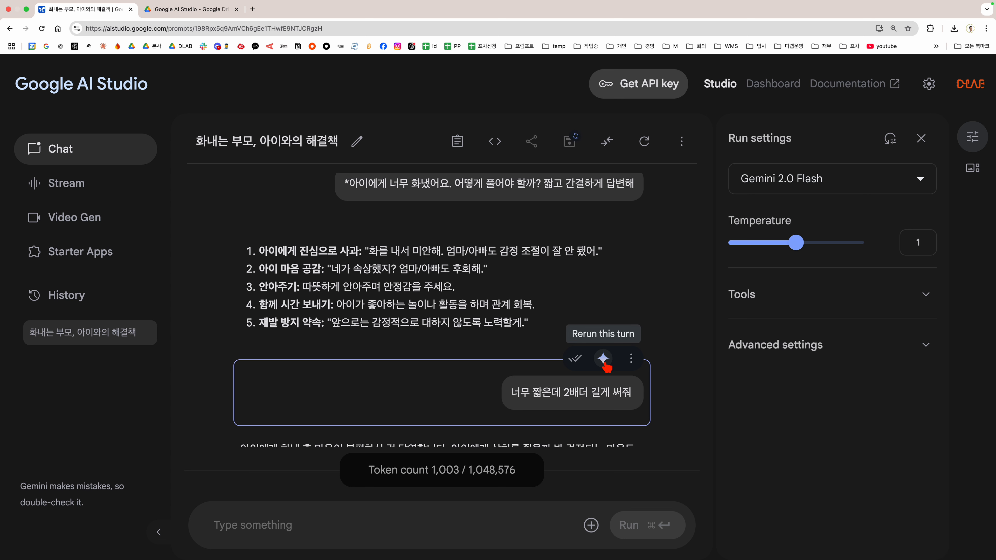
click(603, 359)
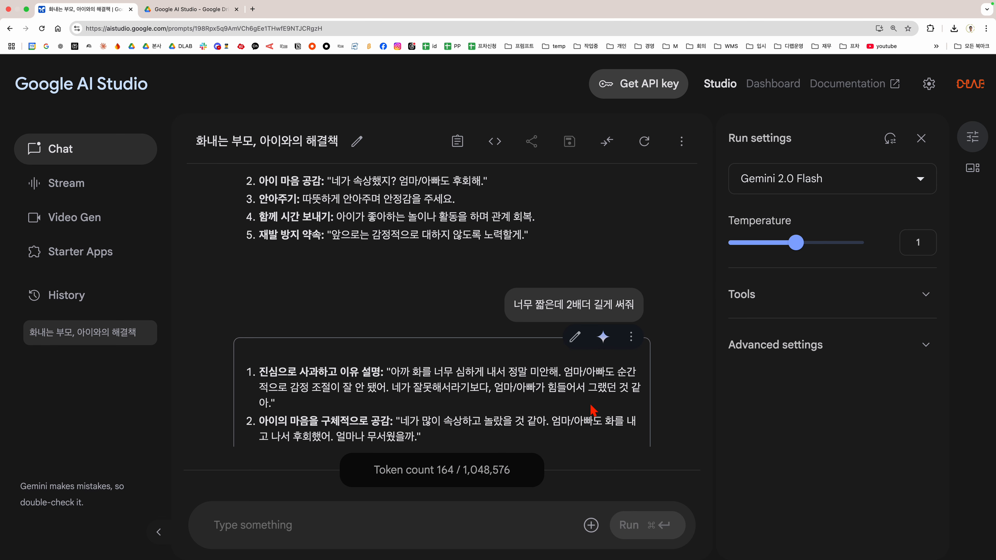
scroll(505, 325, up, 2)
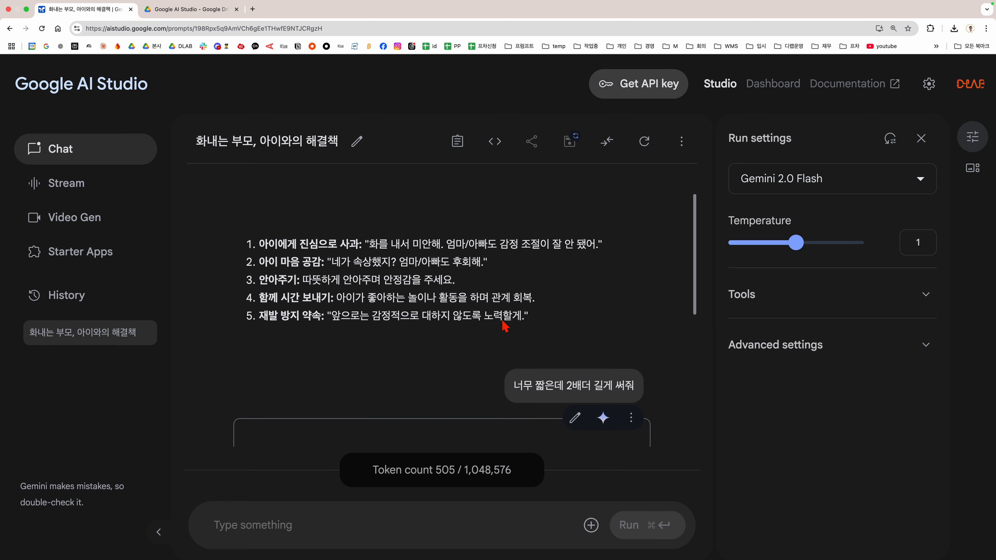
scroll(392, 290, down, 6)
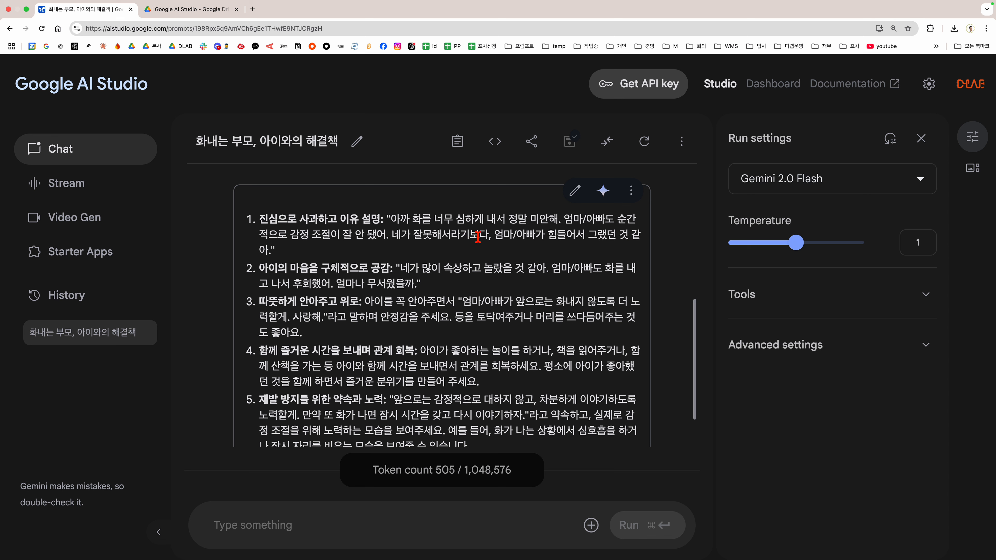
scroll(451, 297, down, 2)
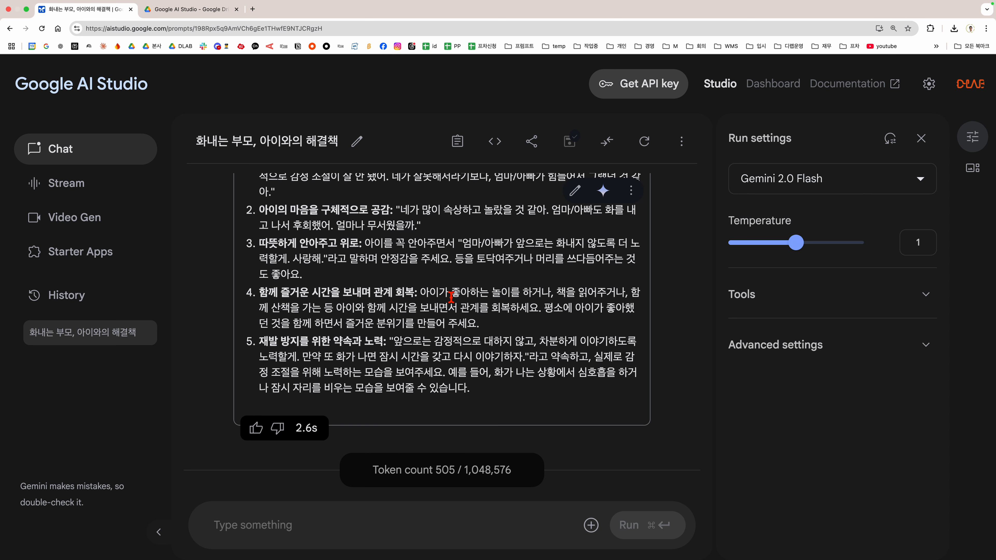
Review the regenerated five-point reply and copy it to the clipboard as plain text.
scroll(451, 297, up, 4)
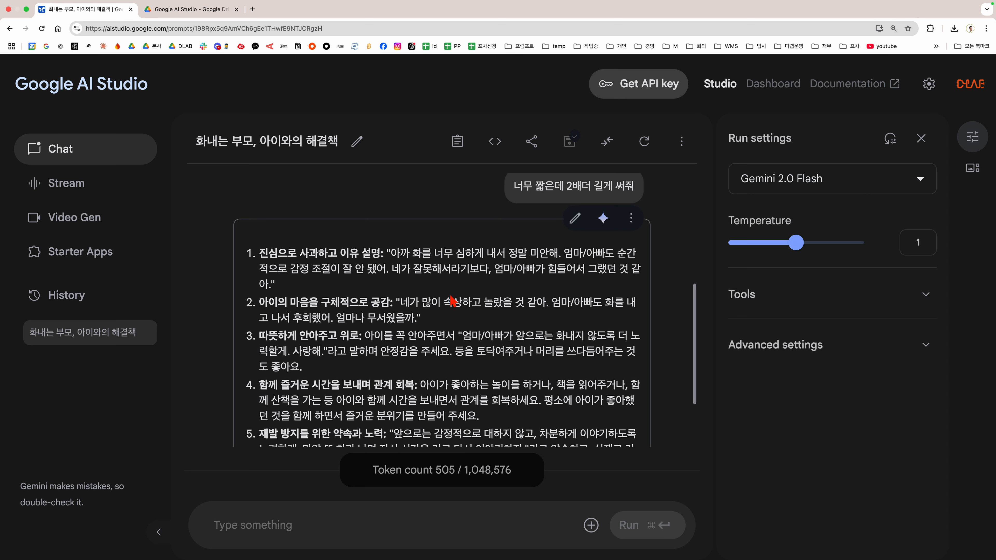
scroll(435, 272, down, 2)
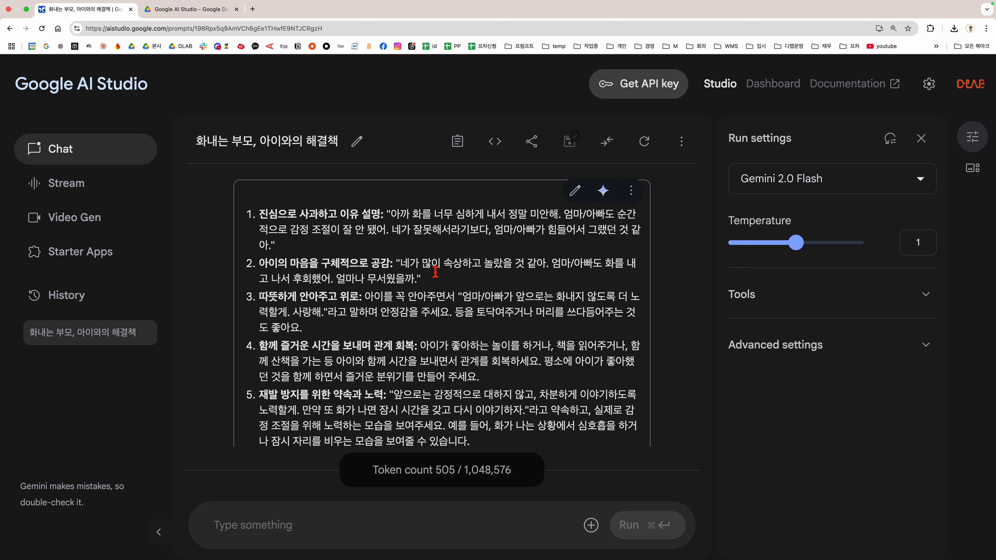
click(631, 191)
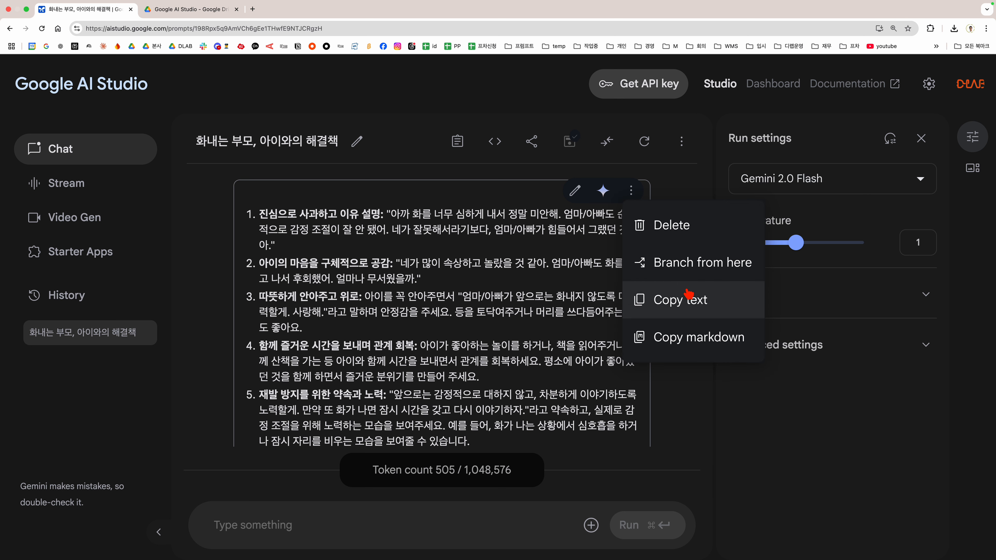
click(569, 246)
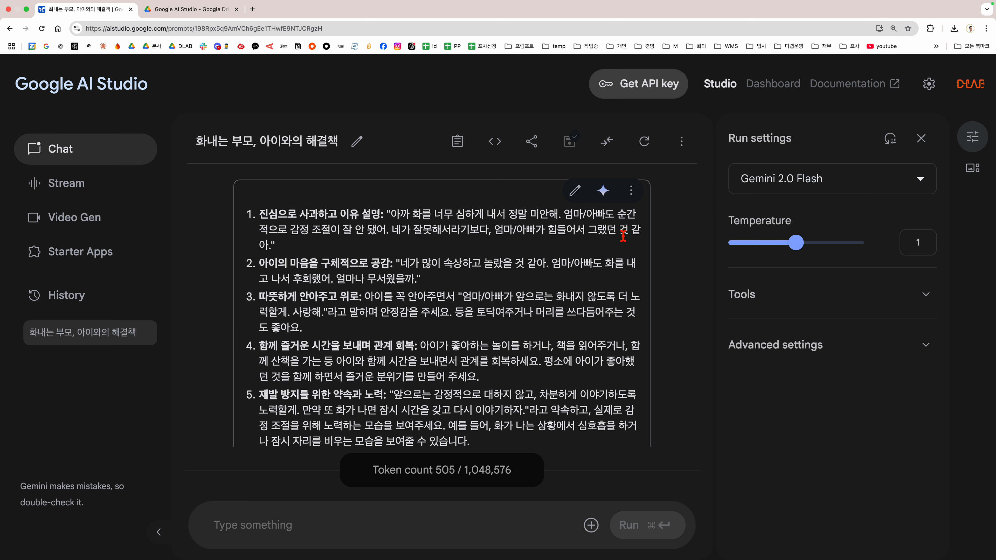
click(632, 192)
click(653, 300)
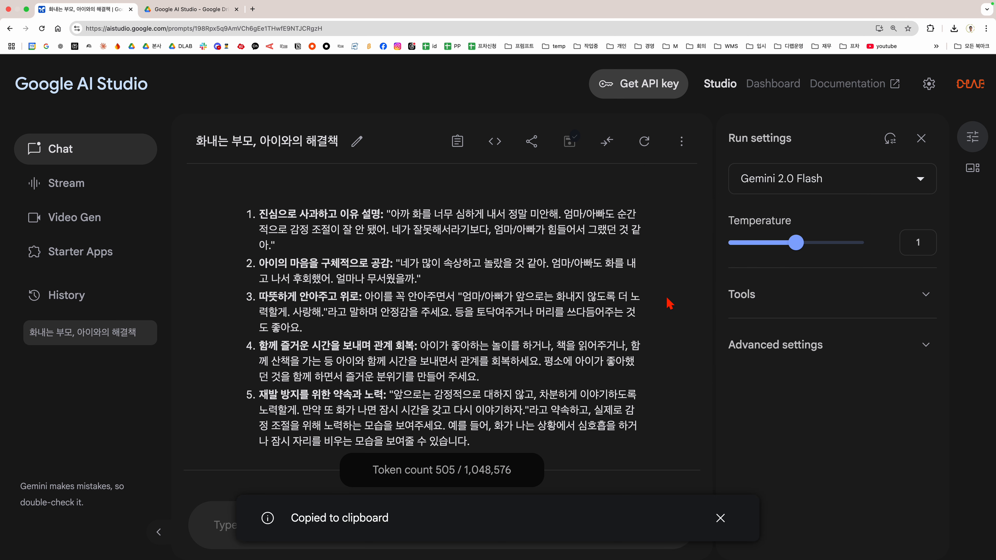
Switch to the Google AI Studio folder in Google Drive, create a new Google Docs document and paste the copied reply into it.
click(221, 14)
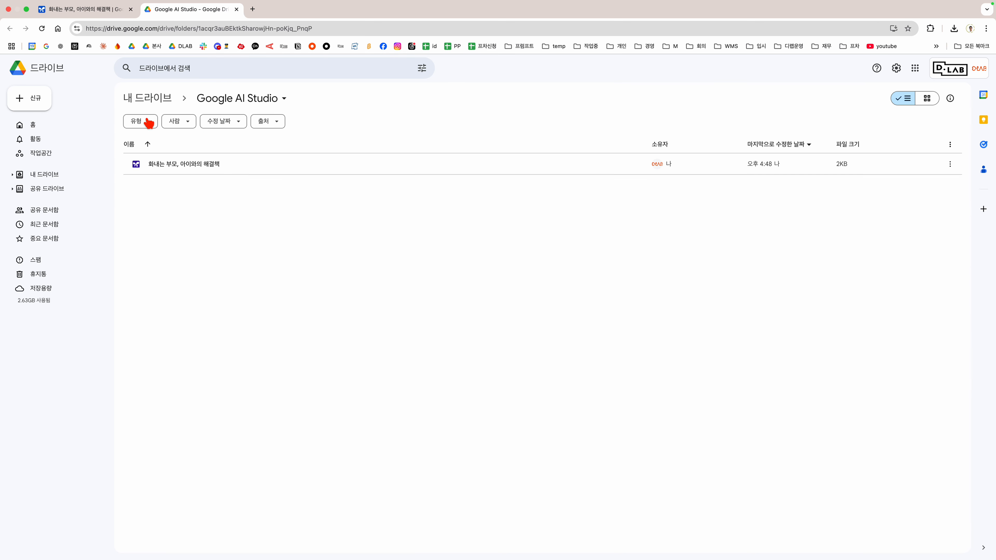
click(38, 101)
click(64, 155)
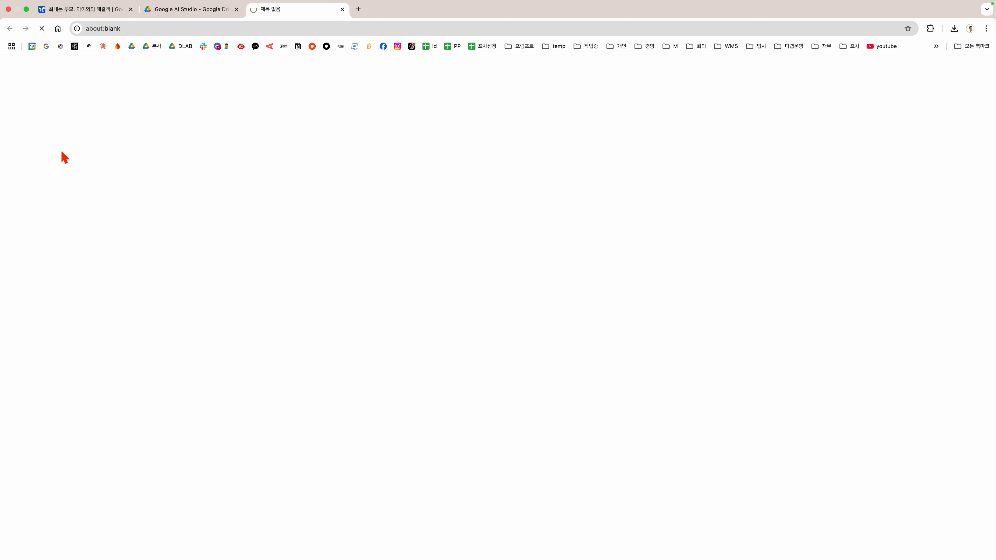
click(411, 176)
key(super+z)
key(super+v)
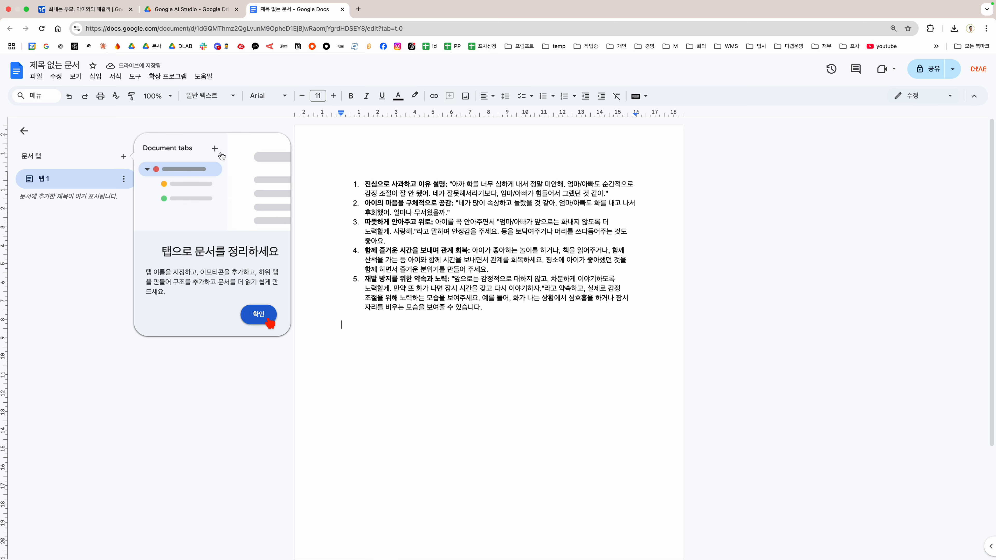
click(269, 320)
Insert a blank line after each of the first four numbered items without breaking the list numbering.
click(621, 195)
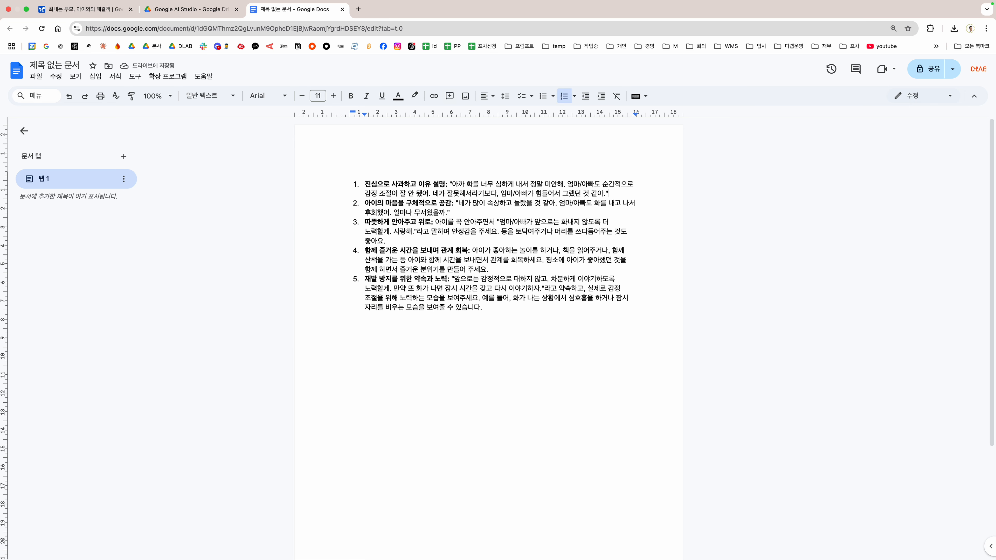
key(shift+Return)
click(576, 226)
key(shift+Return)
click(529, 260)
key(shift+Return)
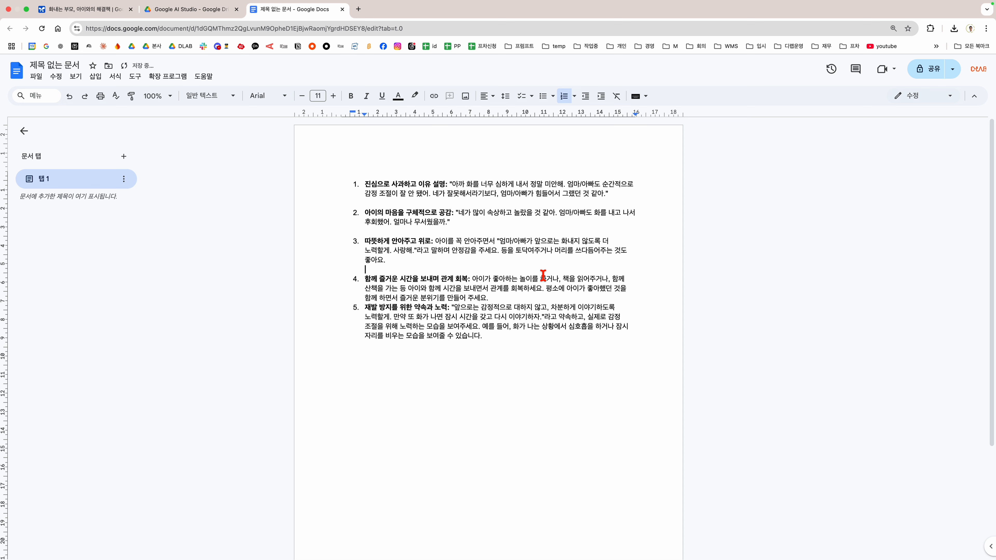
click(542, 293)
key(shift+Return)
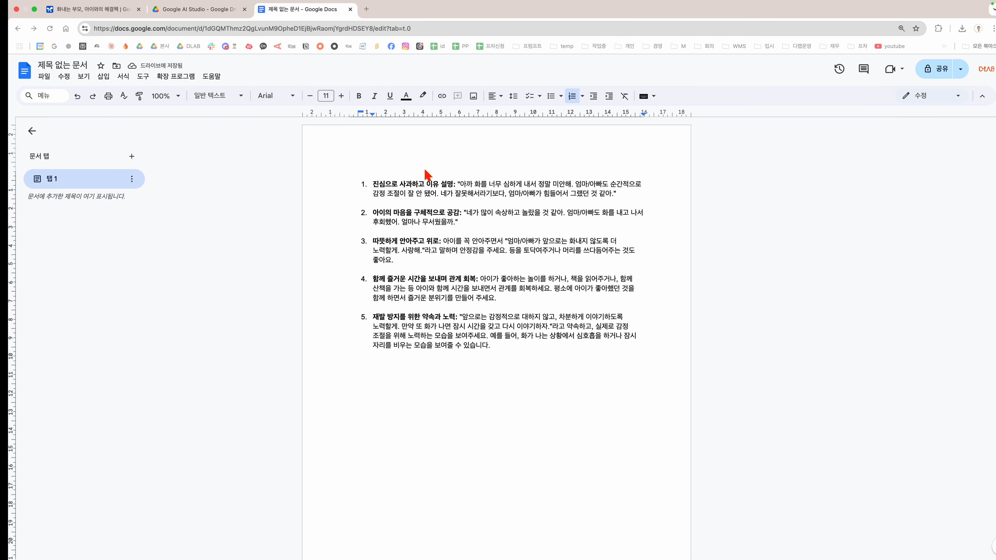
Return to the Google AI Studio chat and examine its sharing options, including the suggested recipients, without sharing it.
click(114, 10)
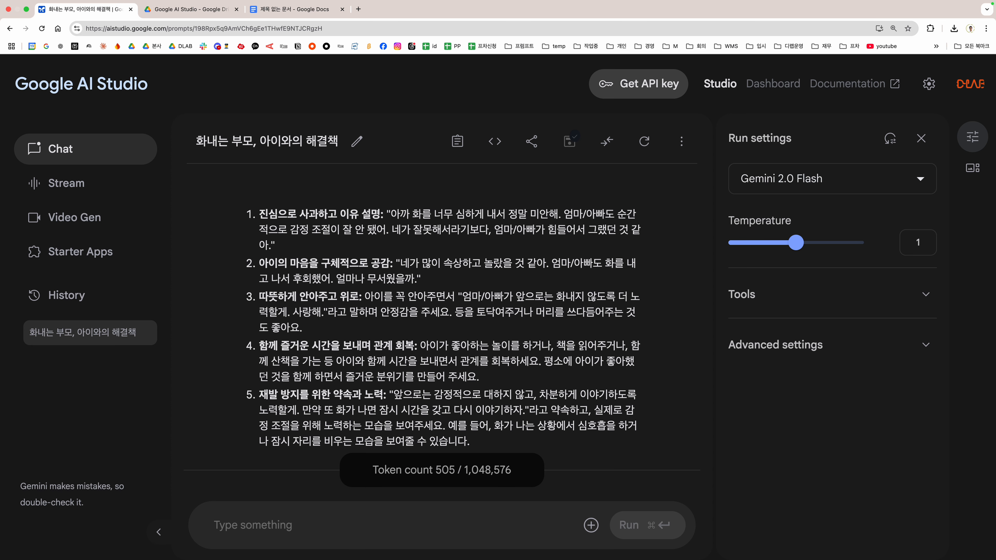
scroll(433, 315, up, 3)
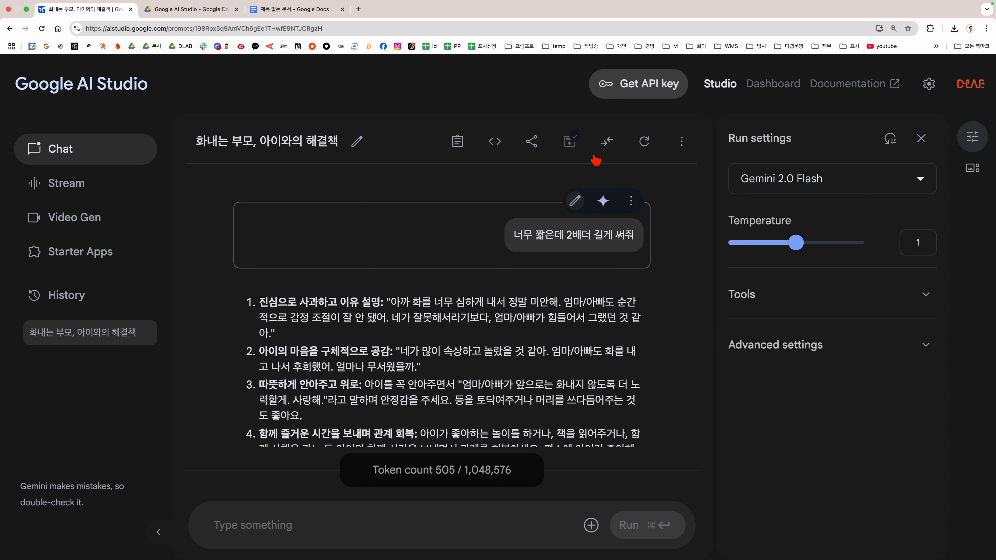
click(532, 149)
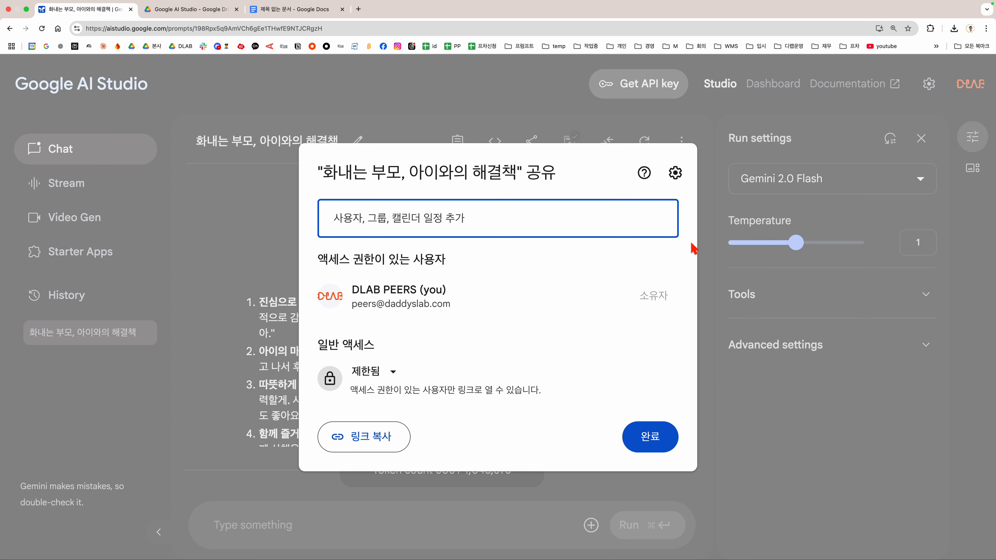
click(649, 435)
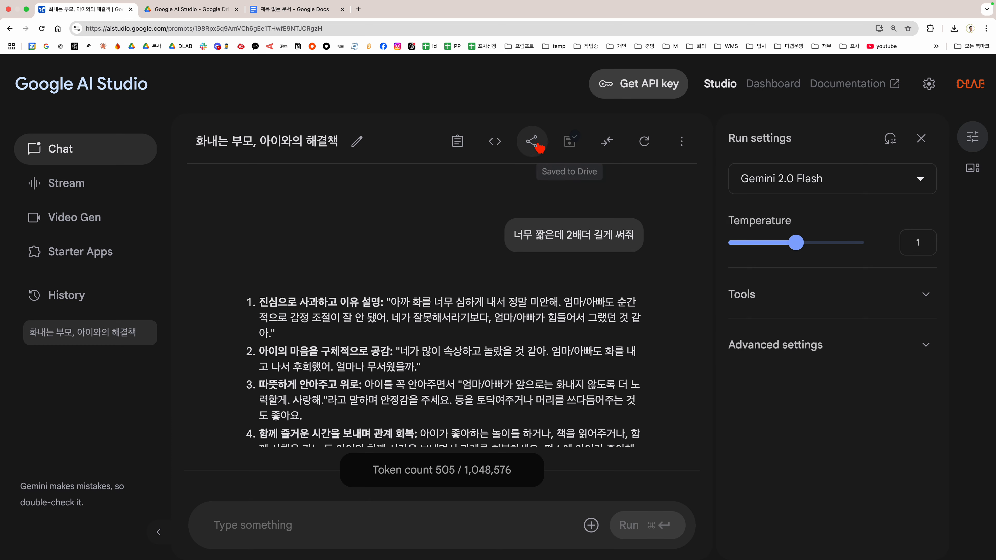
click(533, 148)
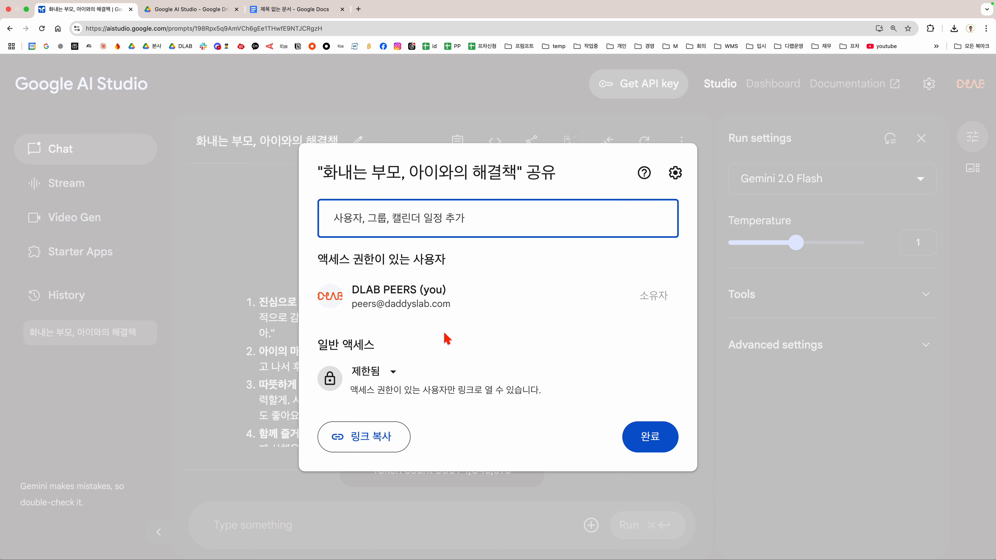
click(447, 221)
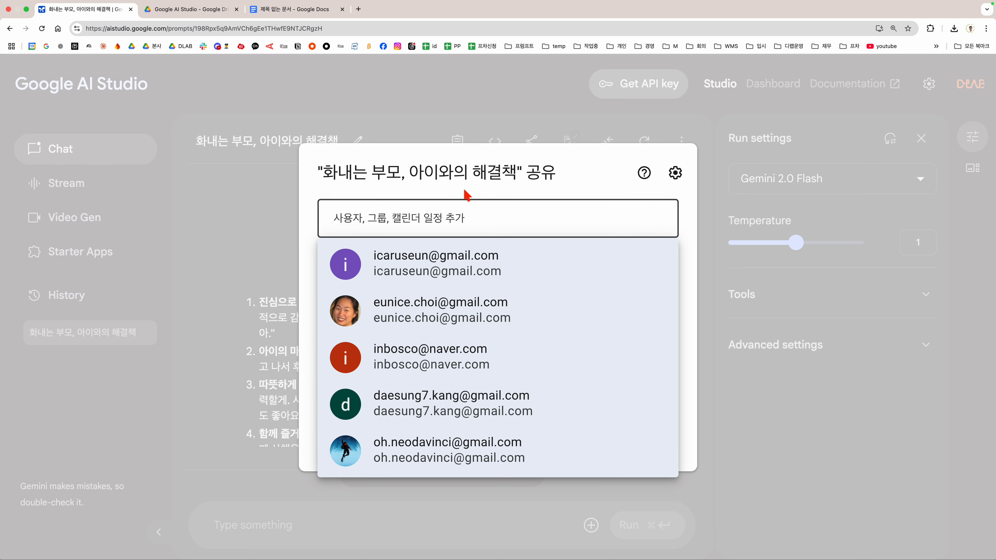
click(411, 196)
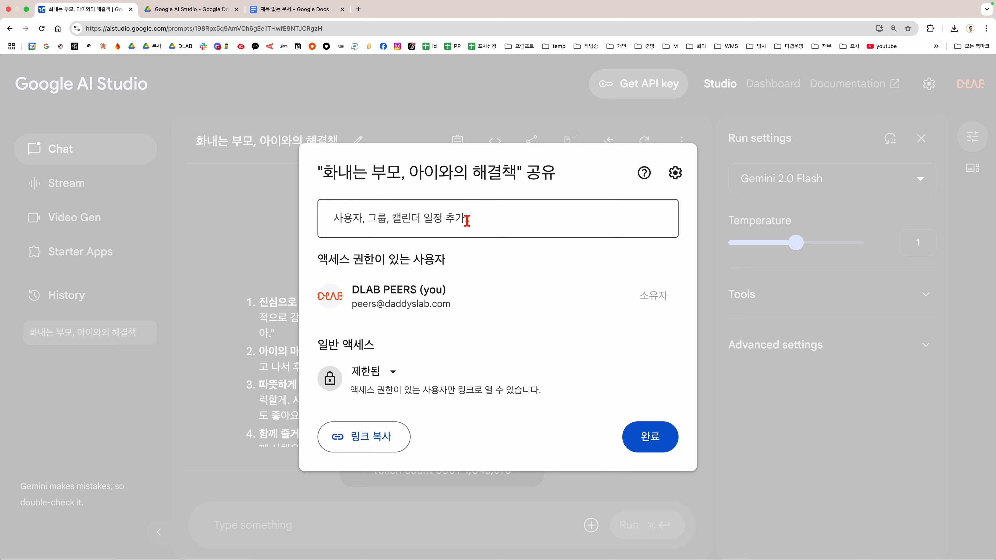
click(651, 433)
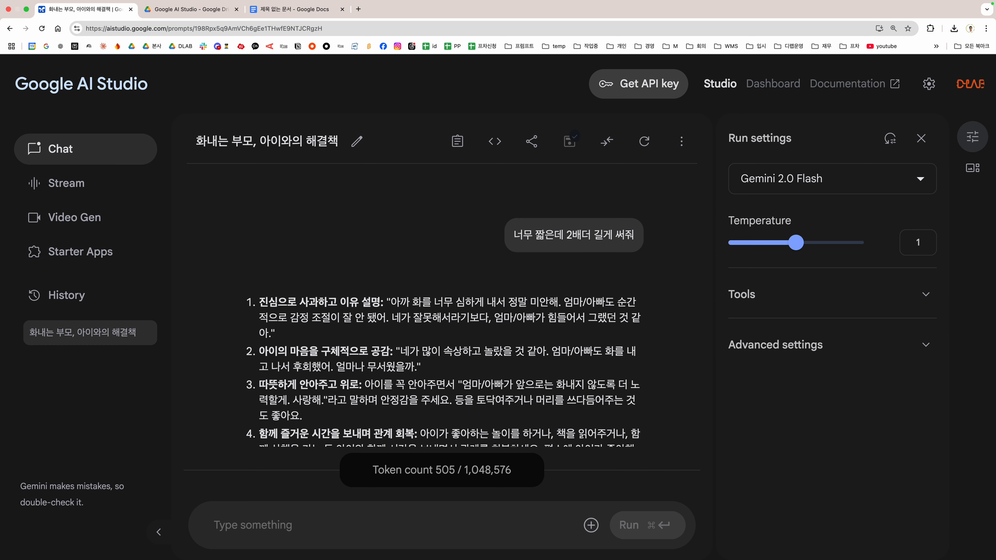
Delete the long second reply and the follow-up message "너무 짧은데 2배더 길게 써줘" from the chat.
scroll(611, 353, down, 3)
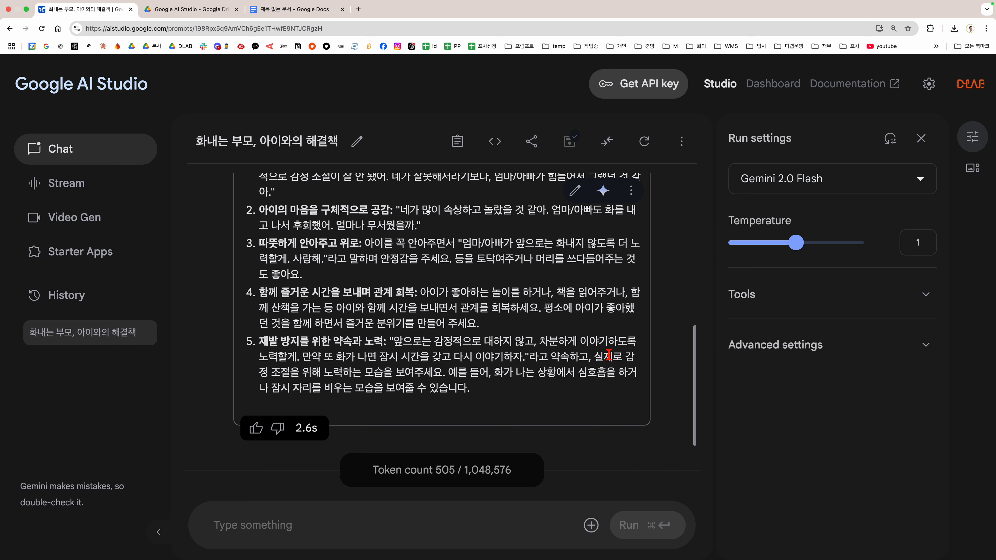
scroll(608, 355, up, 7)
scroll(608, 355, down, 4)
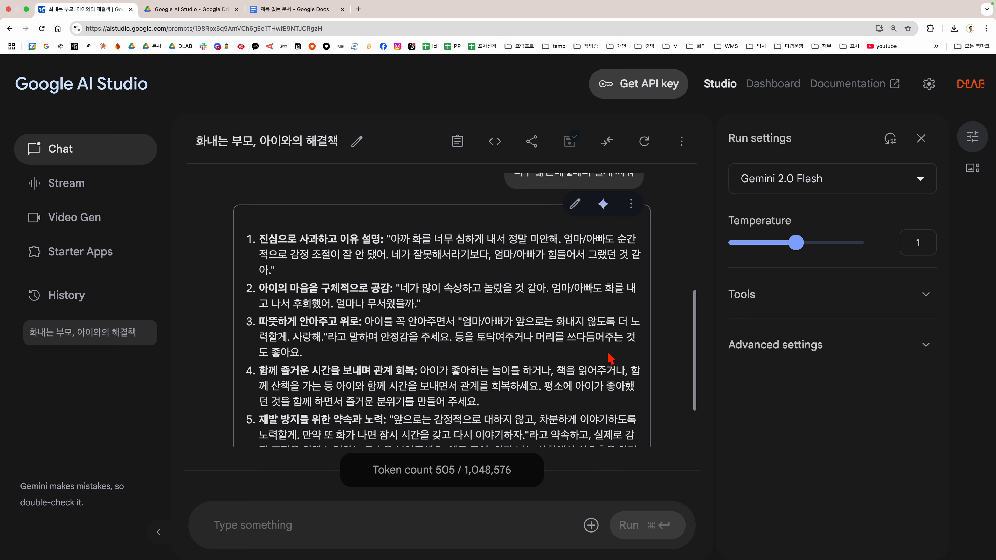
scroll(608, 355, up, 5)
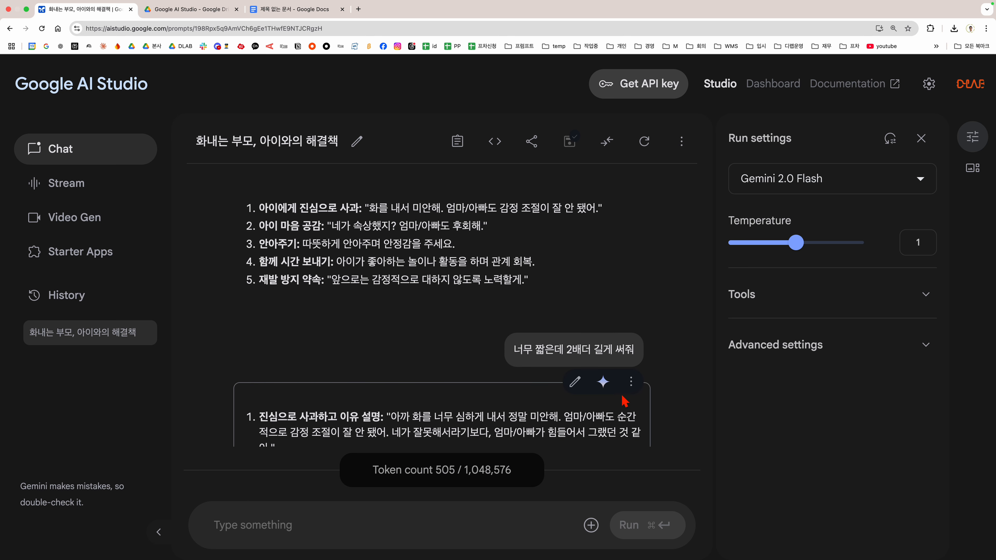
scroll(631, 367, down, 3)
click(631, 296)
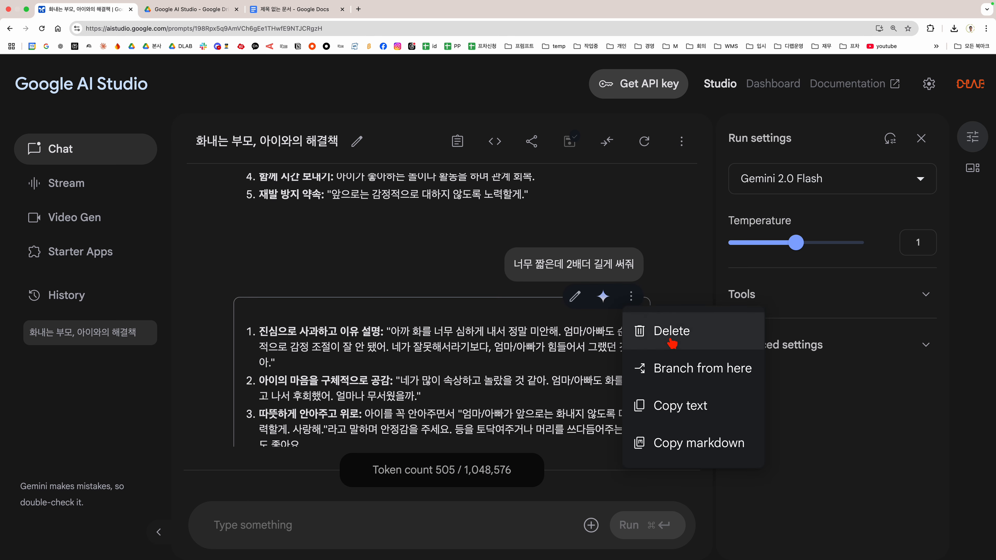
click(670, 333)
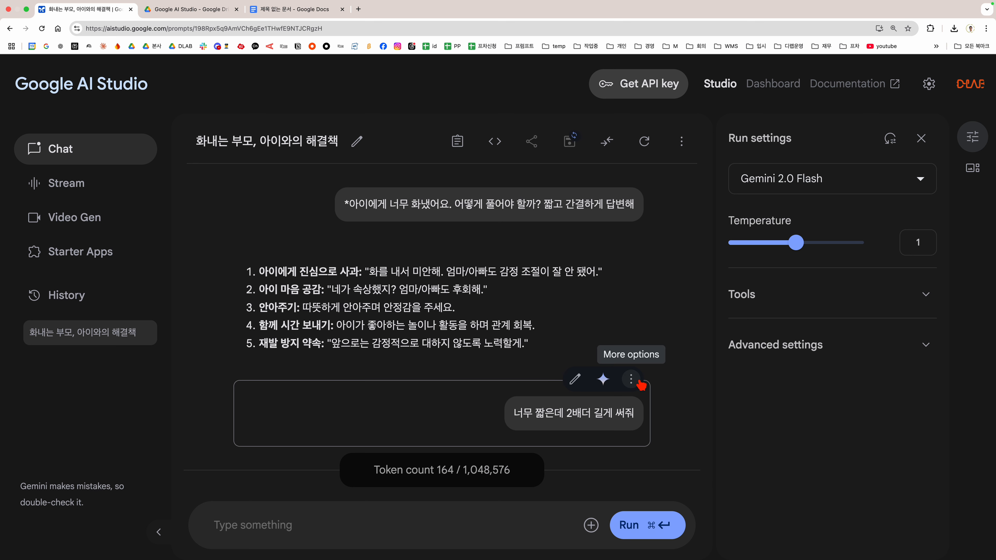
click(636, 379)
click(666, 414)
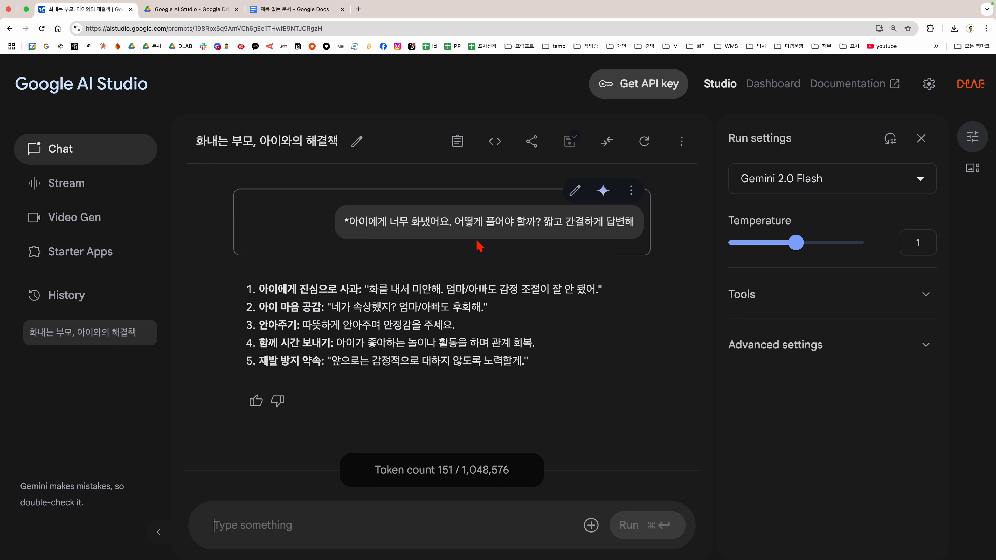
Clear all remaining messages from the chat "화내는 부모, 아이와의 해결책" and start a new chat.
click(645, 142)
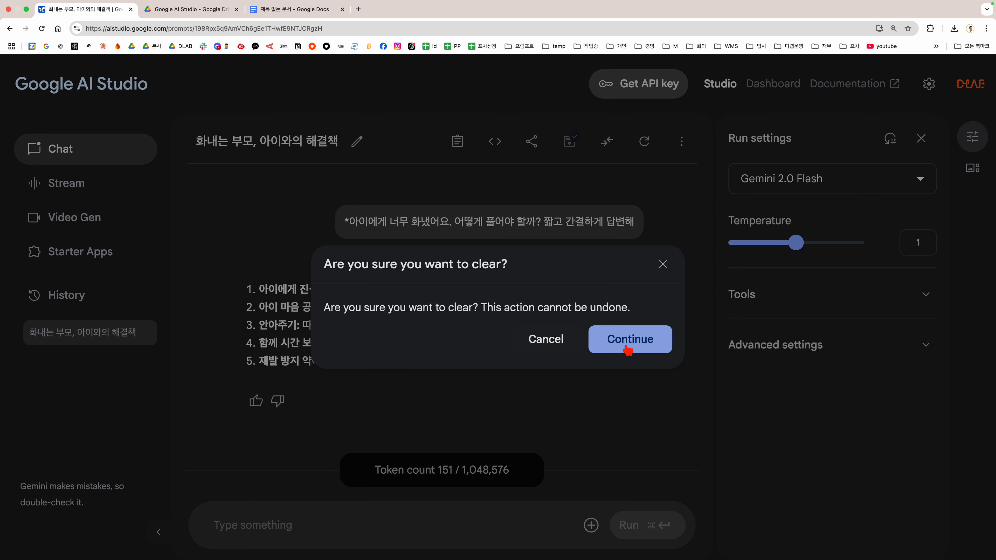
click(628, 347)
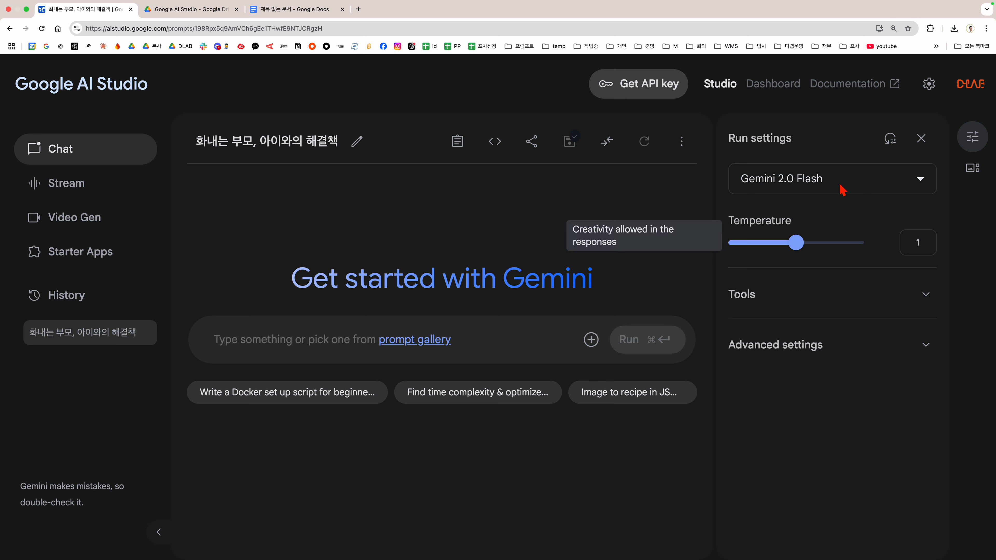
click(78, 157)
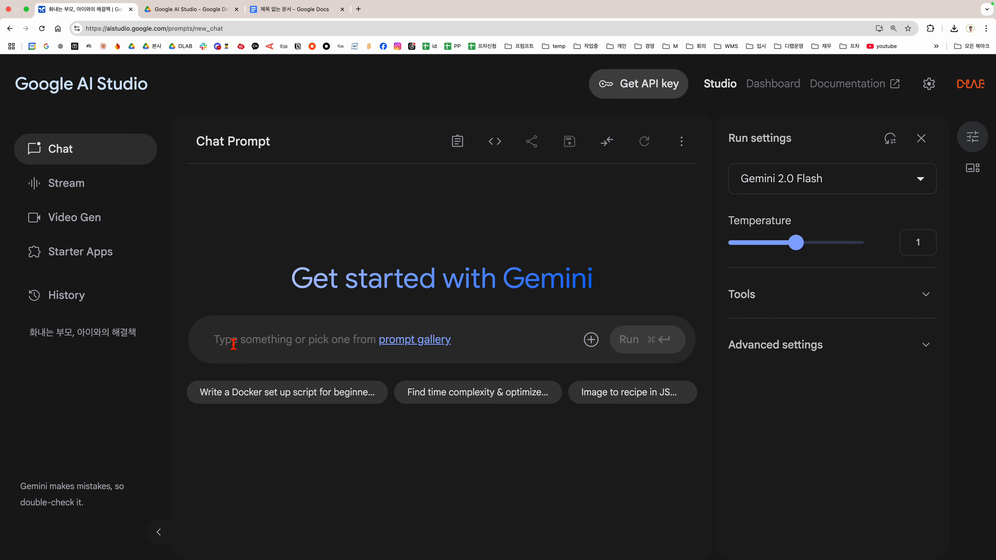
Run the copied reply text as a prompt in the new chat, then leave it for another empty chat.
key(super+v)
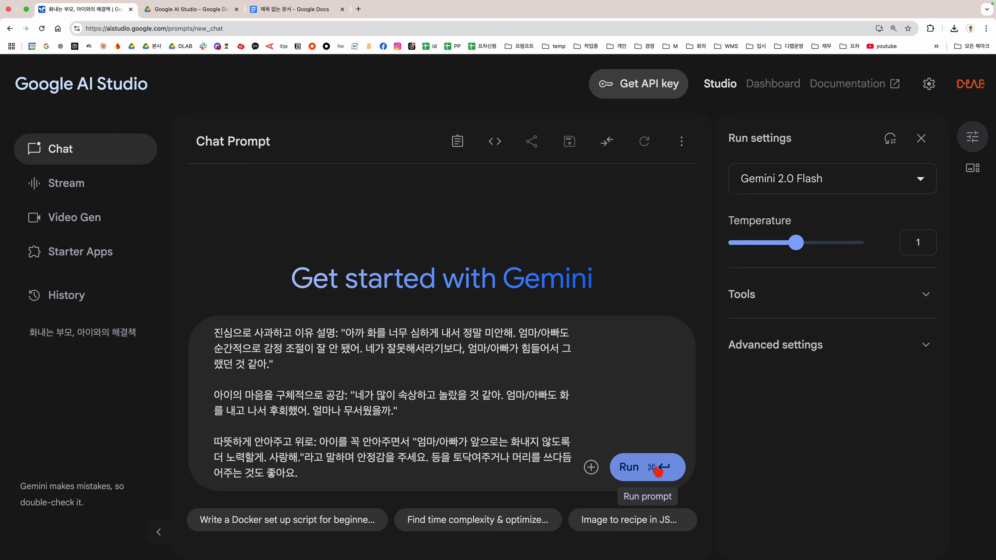
click(643, 469)
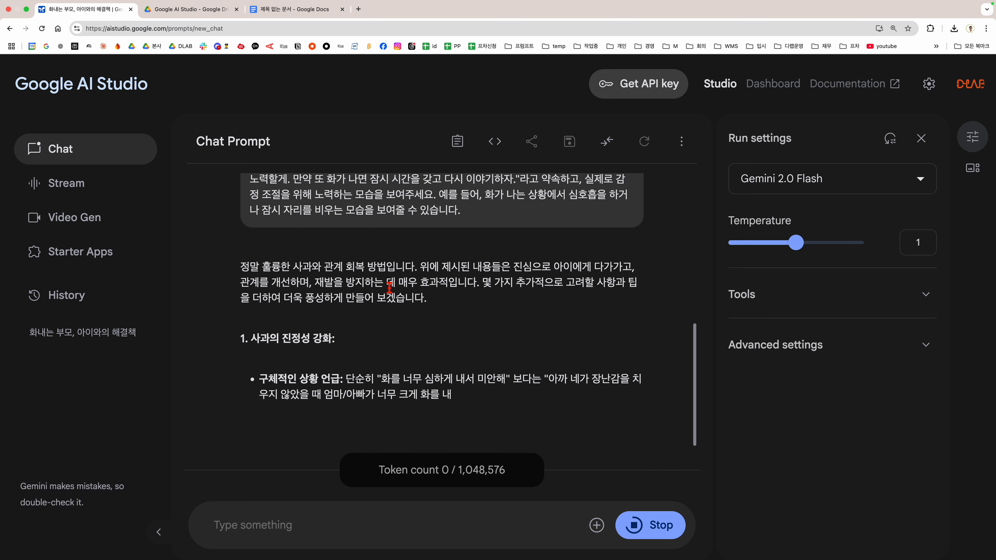
scroll(389, 294, up, 5)
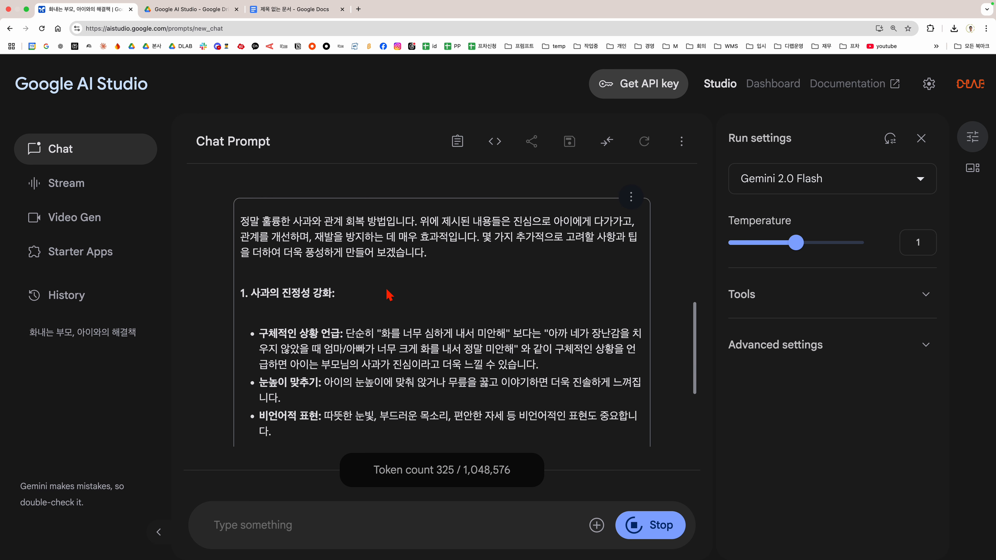
click(91, 154)
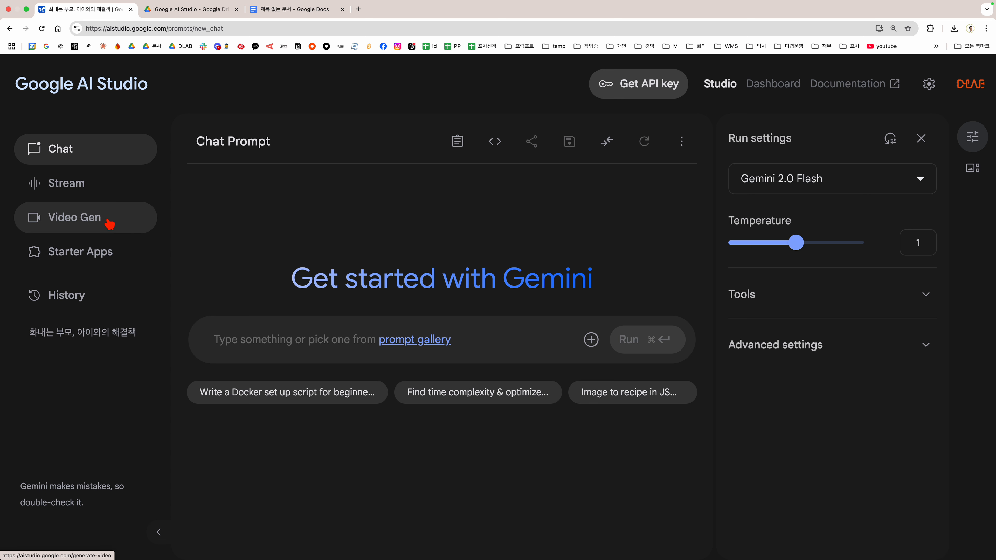
Open the saved chat "화내는 부모, 아이와의 해결책" from the history list, check its contents and return to the list.
click(100, 302)
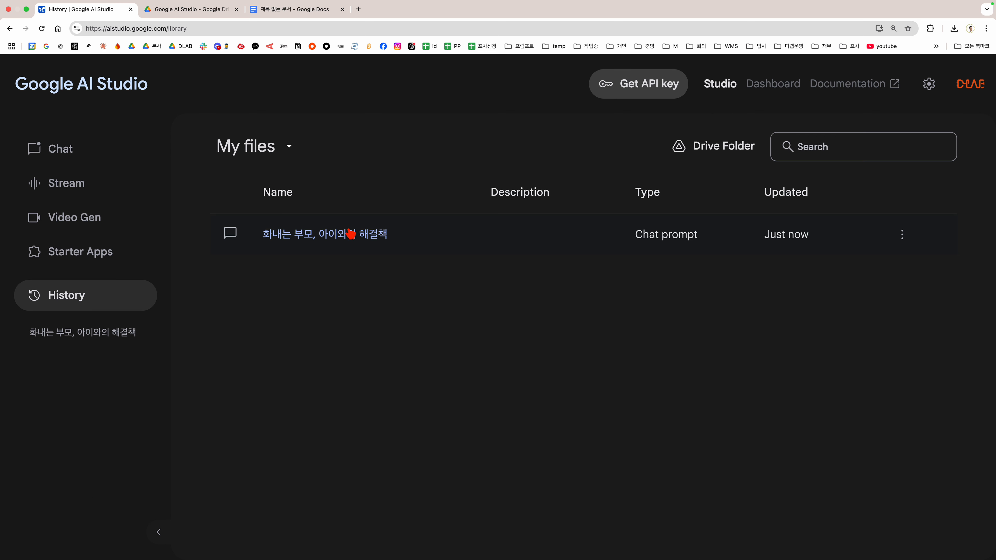
click(336, 244)
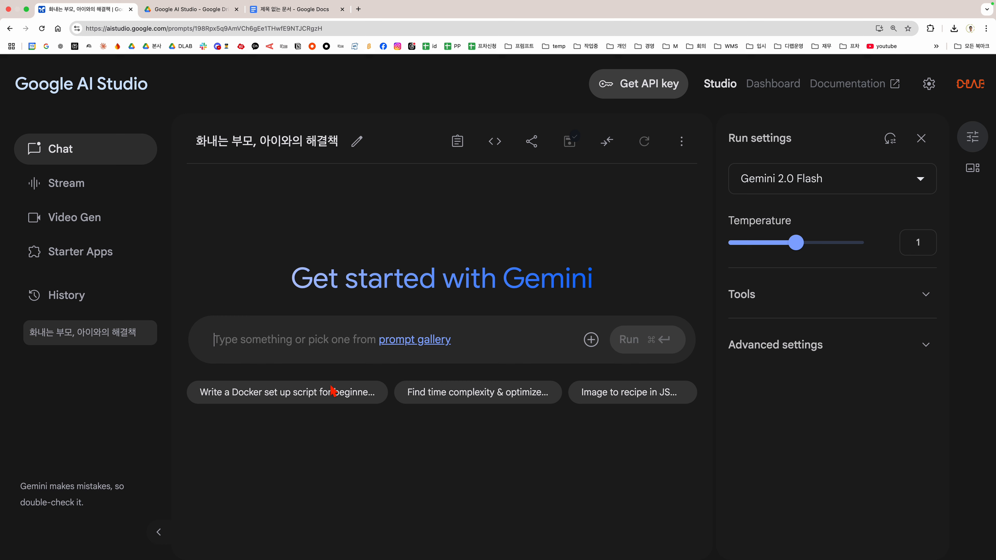
click(107, 300)
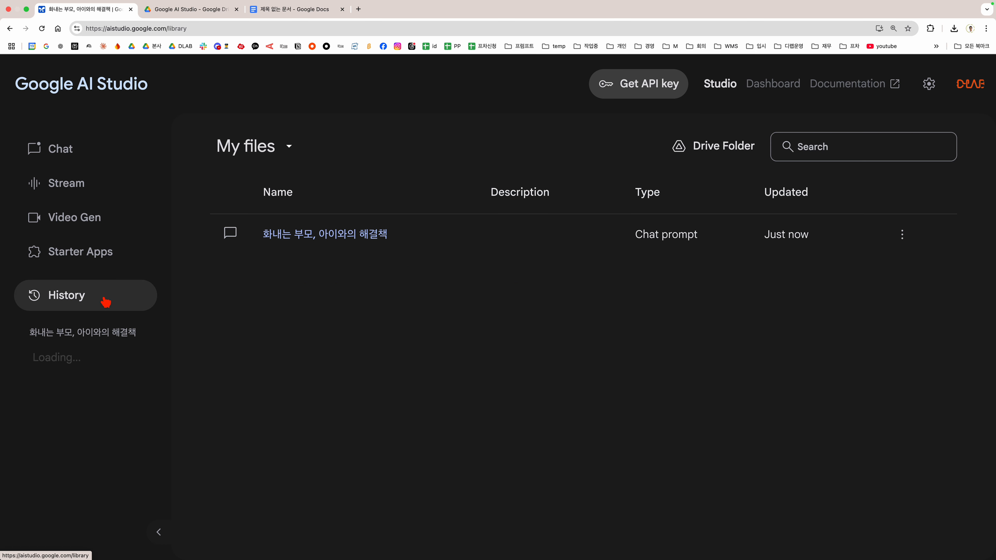
Open the Google AI Studio folder in Drive and look at its sharing options without changing them.
click(696, 153)
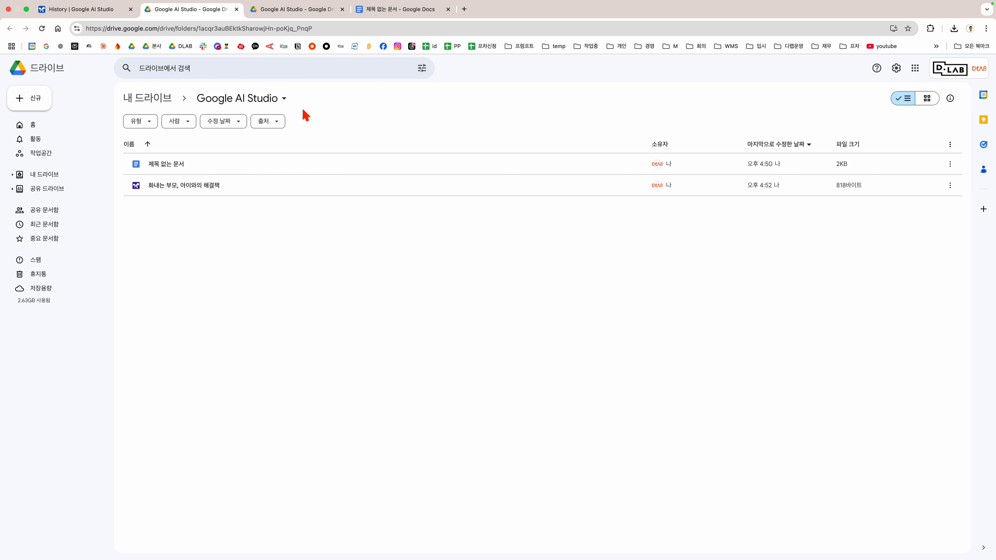
click(262, 105)
mouse_move(259, 200)
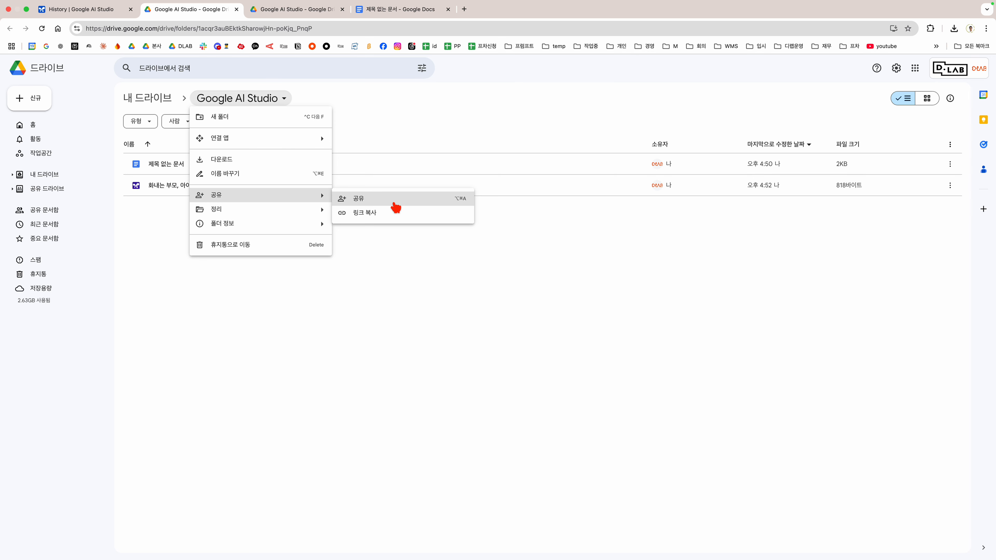
click(393, 278)
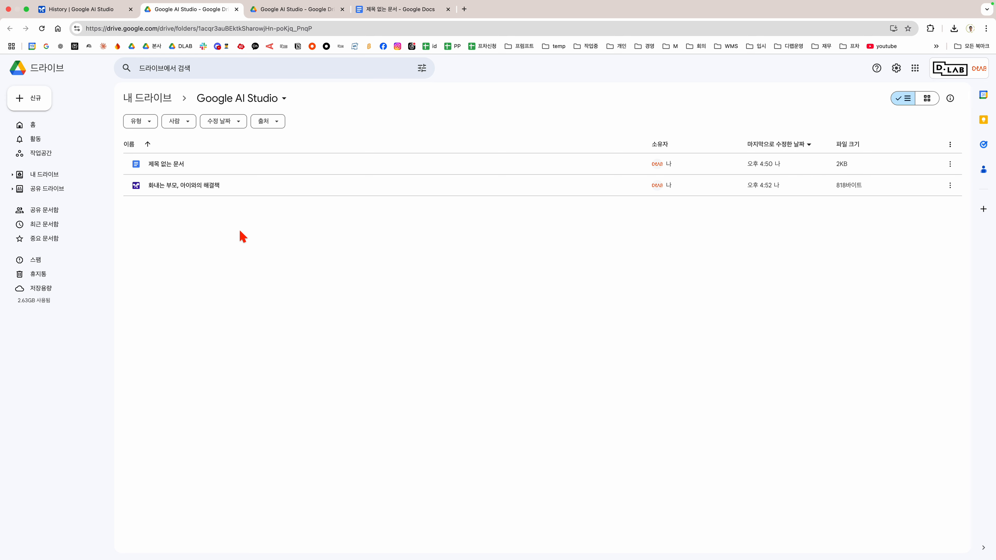
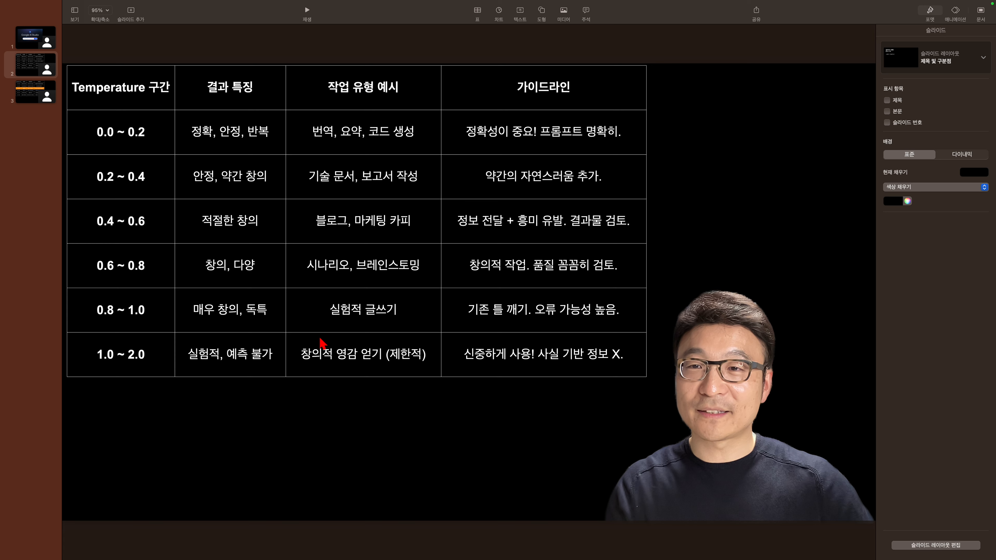
click(38, 98)
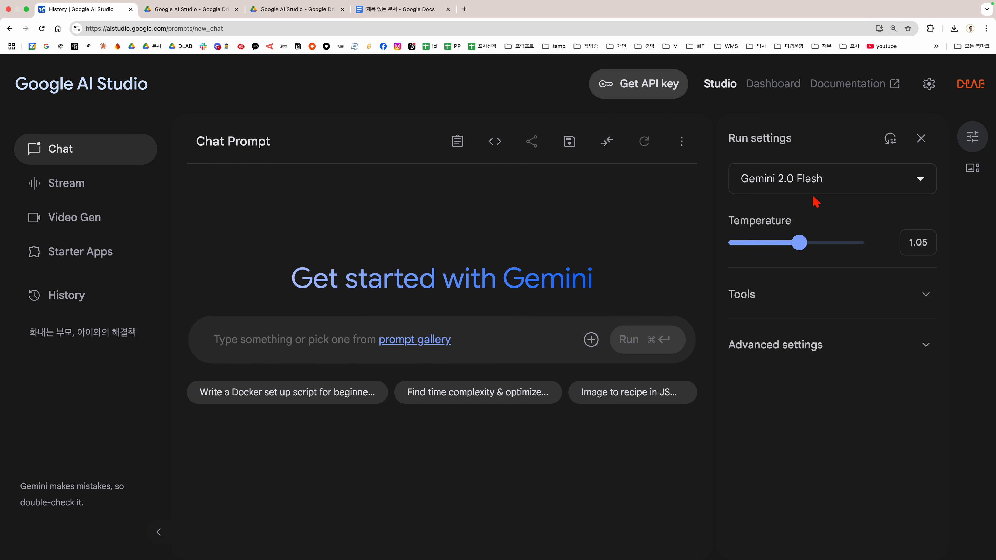
Set the Temperature to 0.5 in the new chat's run settings.
drag(794, 249, 769, 251)
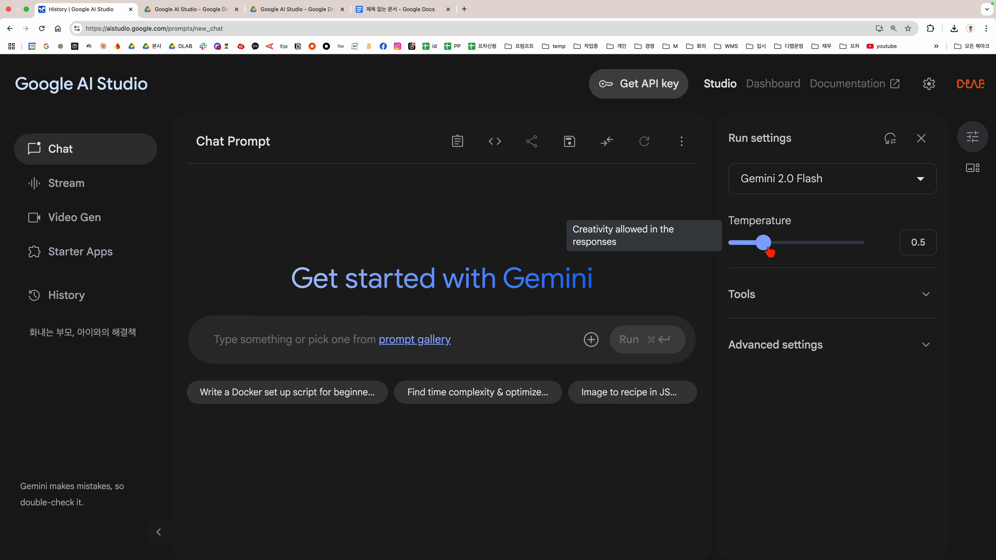
Examine the details of the available Gemini 2.0 and Gemini 2.5 models, including Gemini 2.5 Flash Preview 04-17.
mouse_move(915, 179)
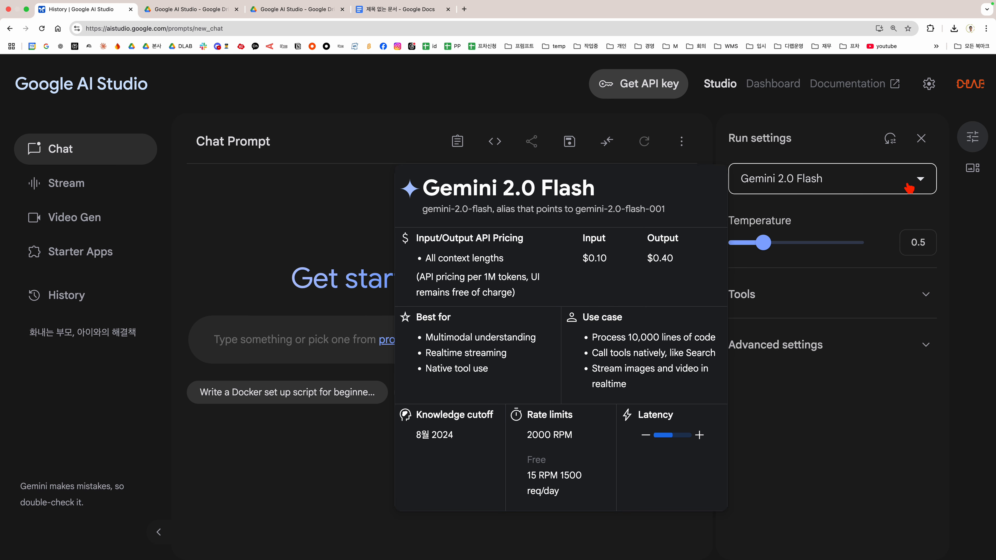
click(921, 183)
mouse_move(796, 220)
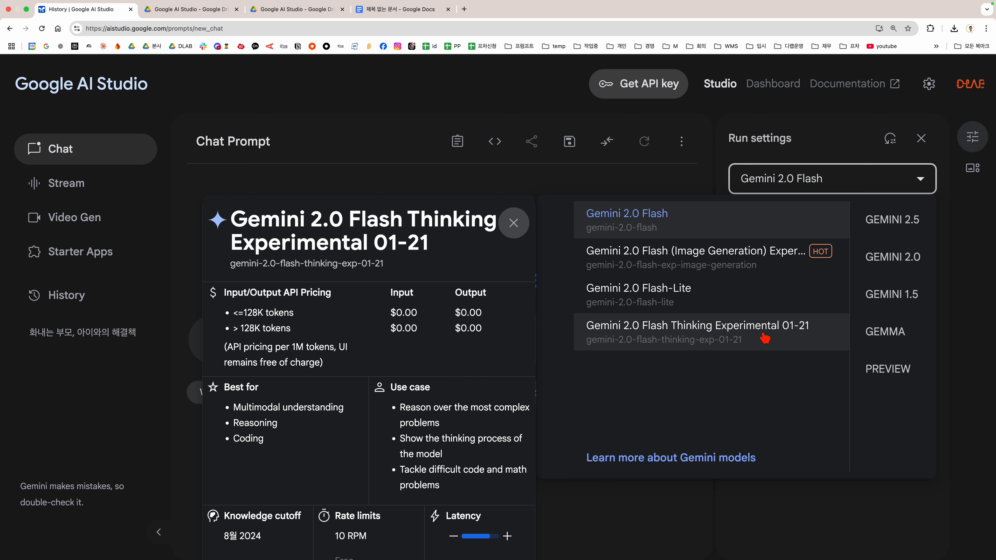
click(921, 181)
click(921, 181)
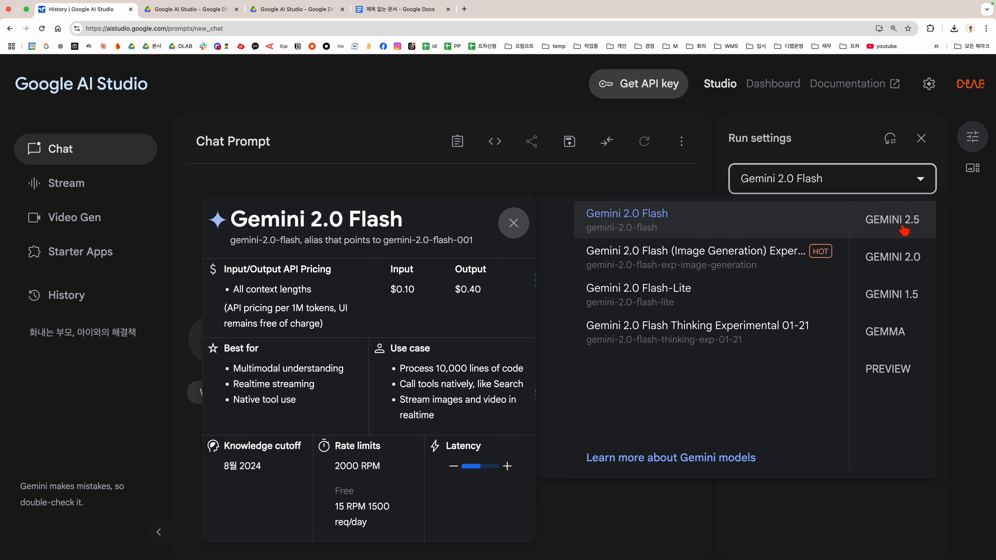
click(902, 228)
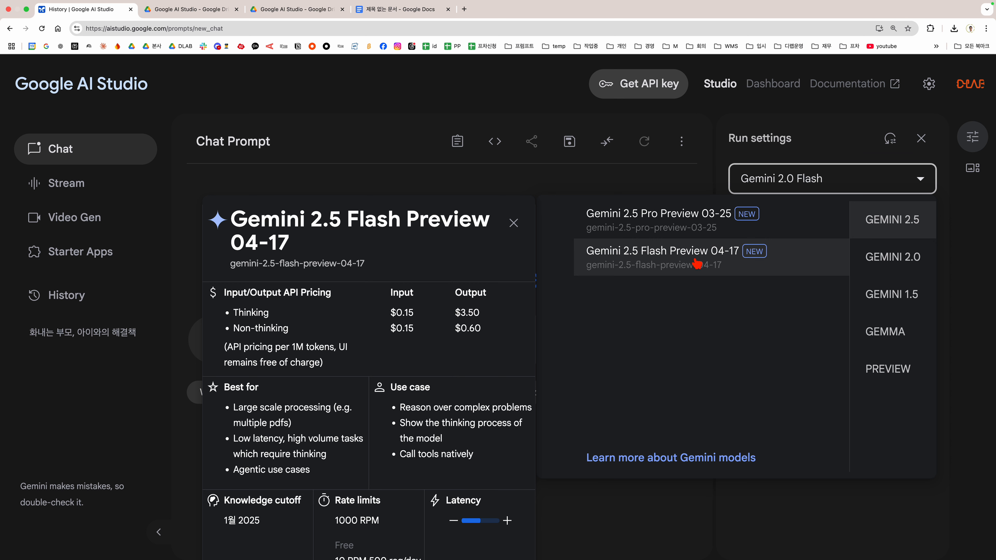
click(842, 181)
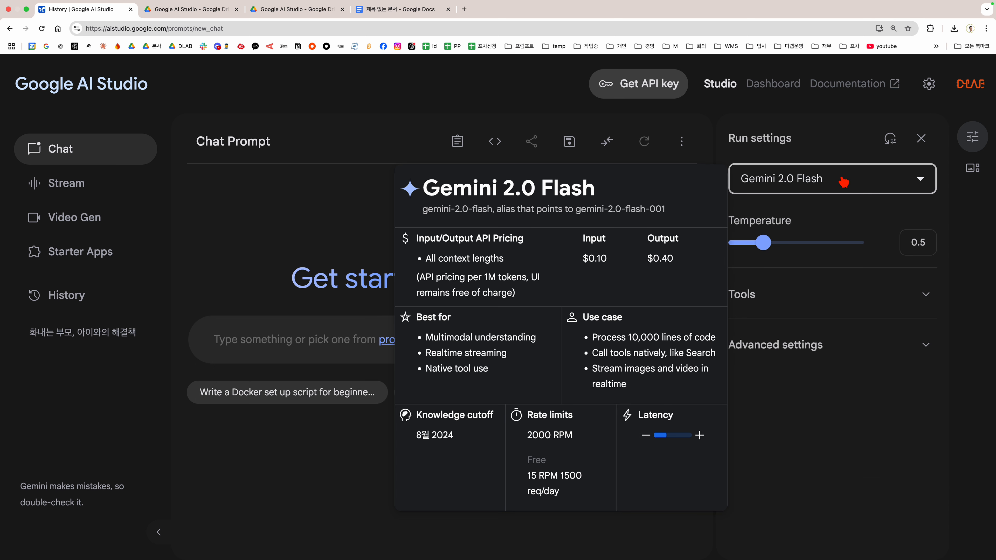
Compare the Gemini 2.0 models with Gemini 2.5 Pro Preview 03-25, and keep Gemini 2.0 Flash as the chat's model.
click(922, 180)
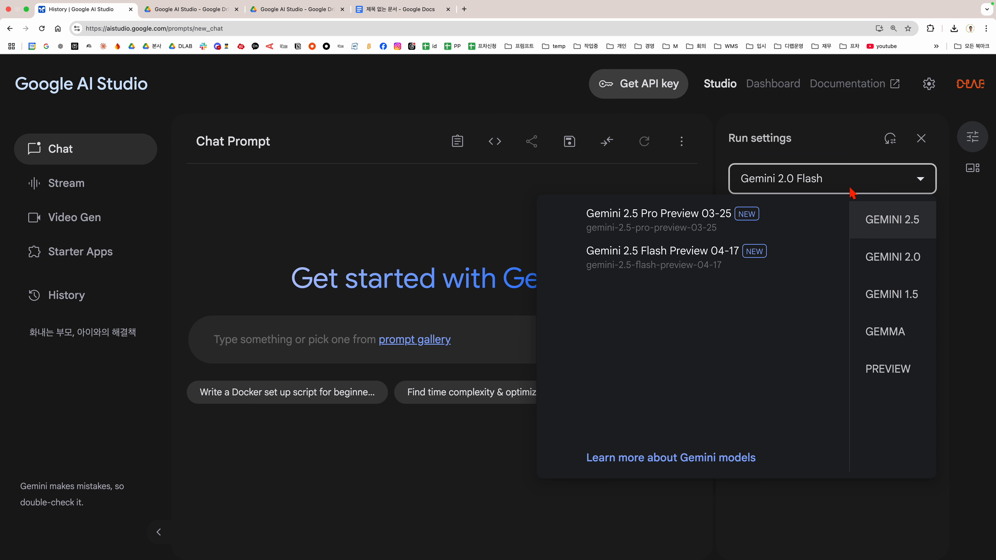
click(871, 256)
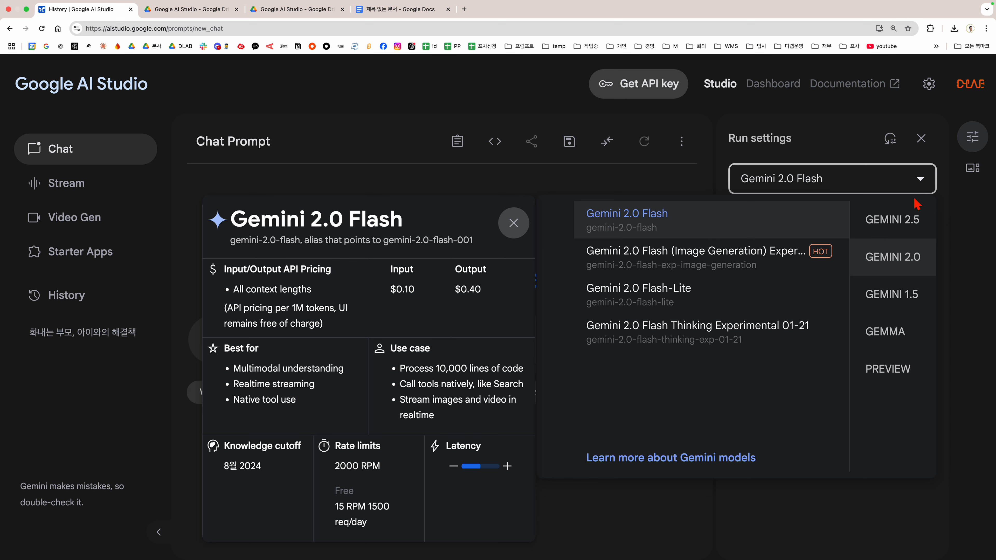
click(921, 184)
click(922, 188)
click(913, 222)
mouse_move(676, 235)
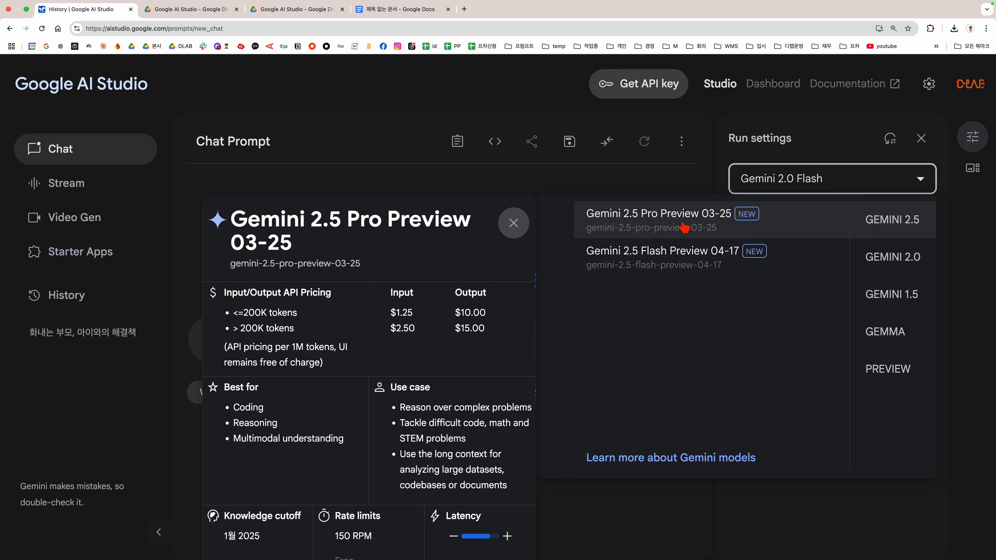
click(892, 265)
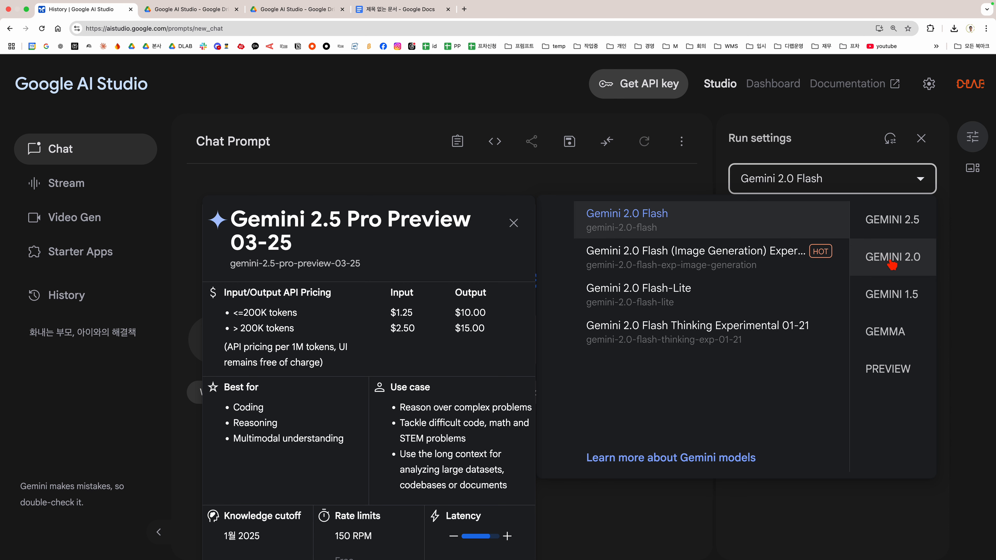
click(735, 224)
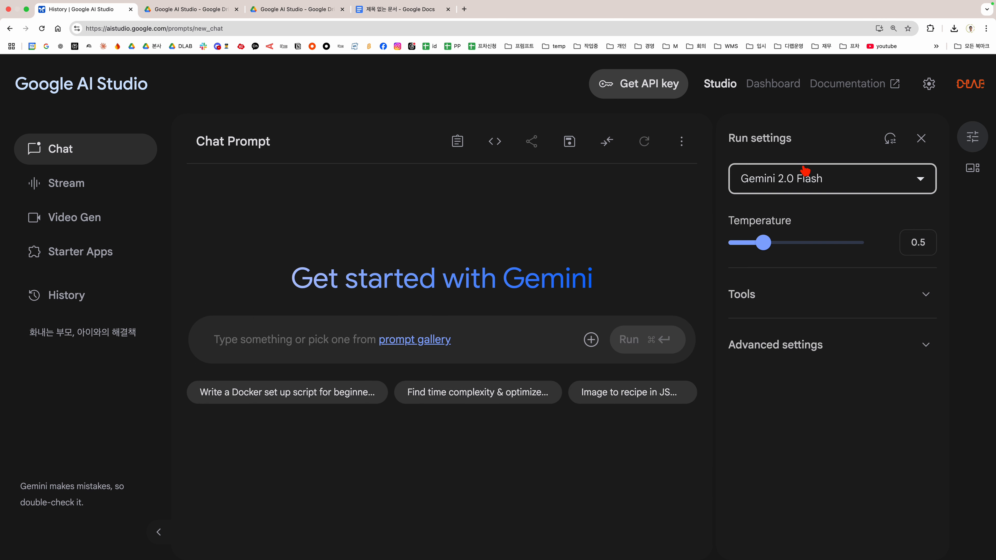
Collapse the navigation sidebar and close the run settings to enlarge the chat area.
click(159, 532)
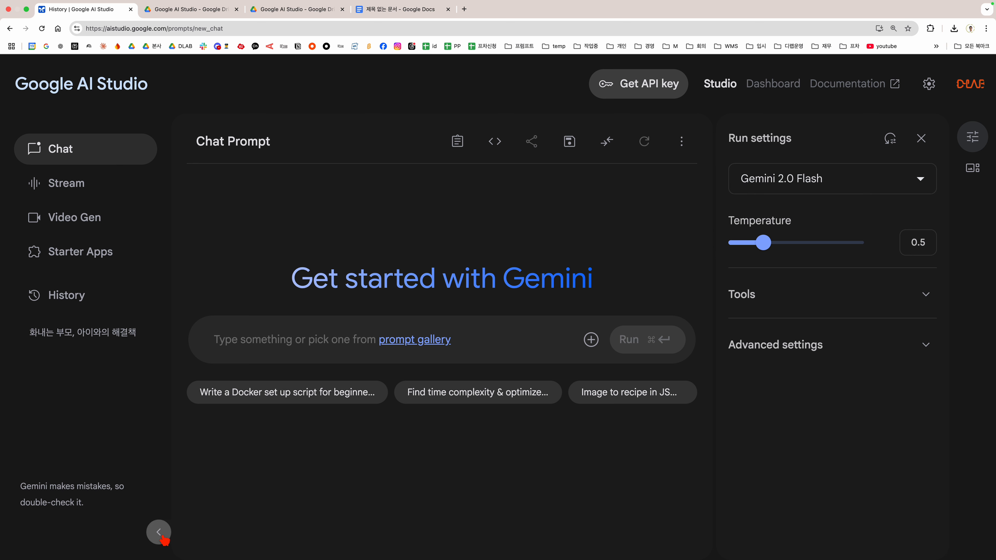
click(924, 142)
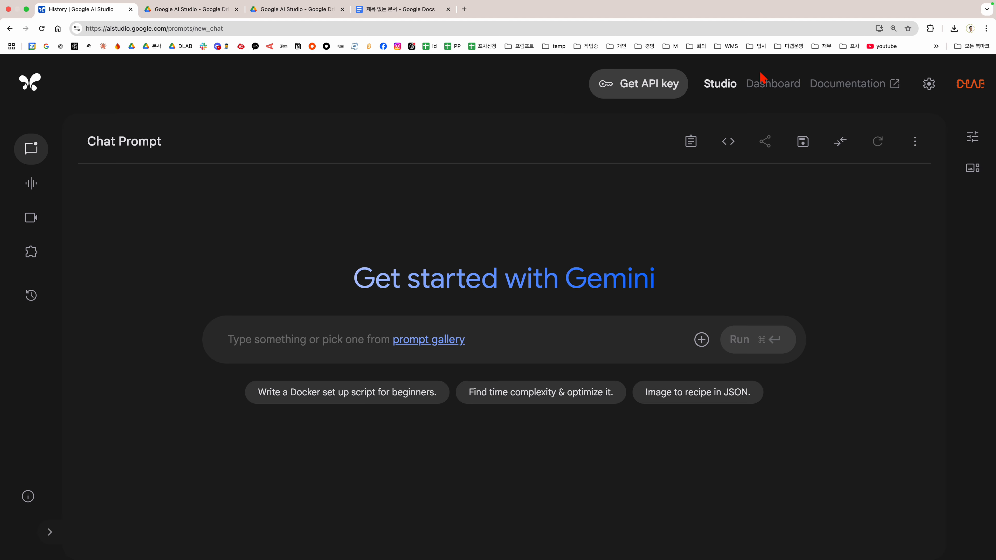
Try a browser page zoom of 125% and restore the zoom to 175%.
click(986, 29)
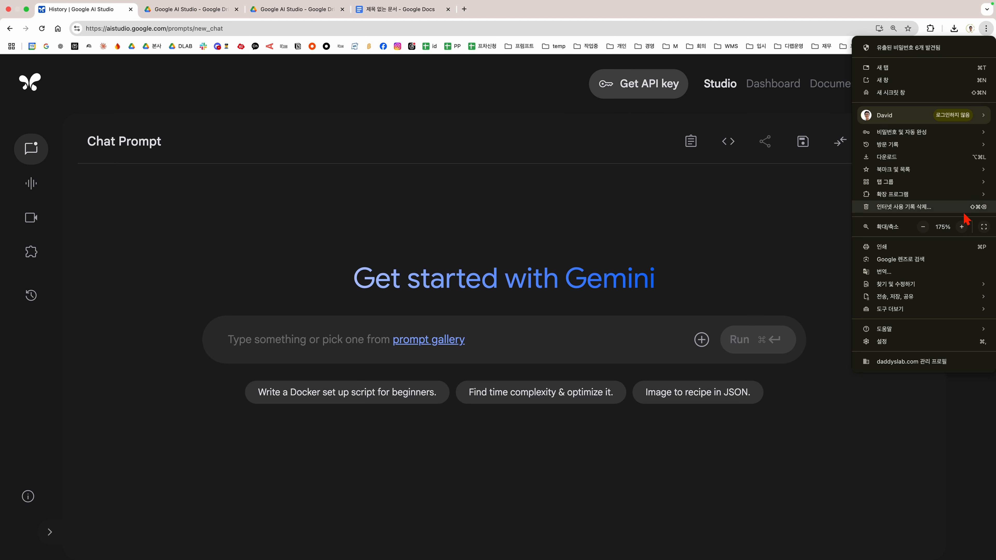
click(961, 227)
click(923, 226)
click(923, 226)
click(923, 227)
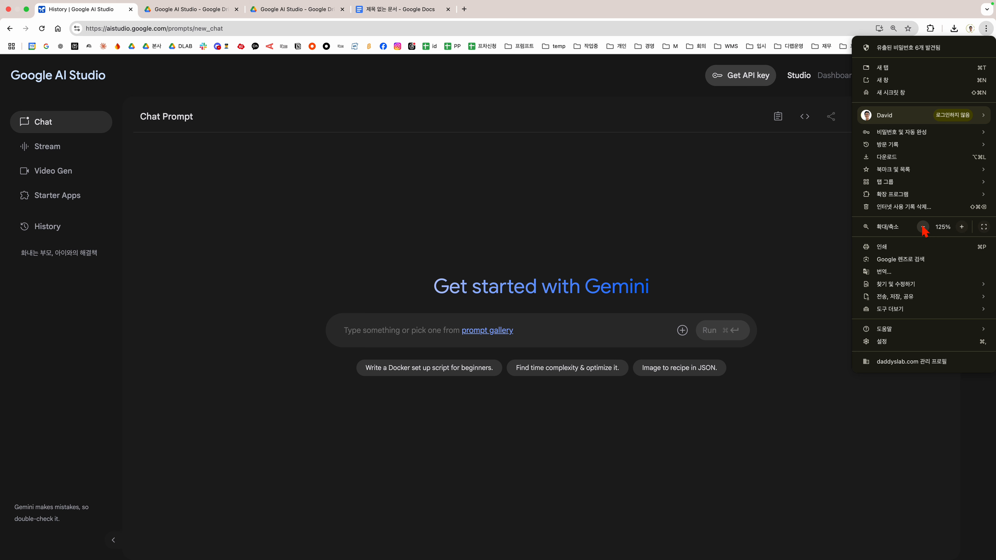
click(651, 230)
key(super+equal)
key(super+equal)
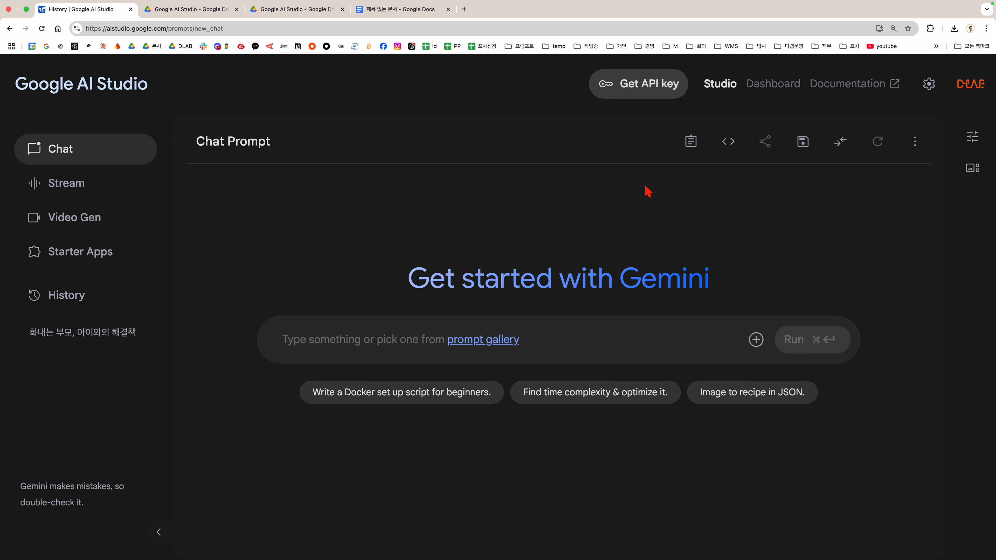
Add the system instruction "쉽고 재밌는 MZ 어투로 이야기 해줘." to the new chat.
click(691, 148)
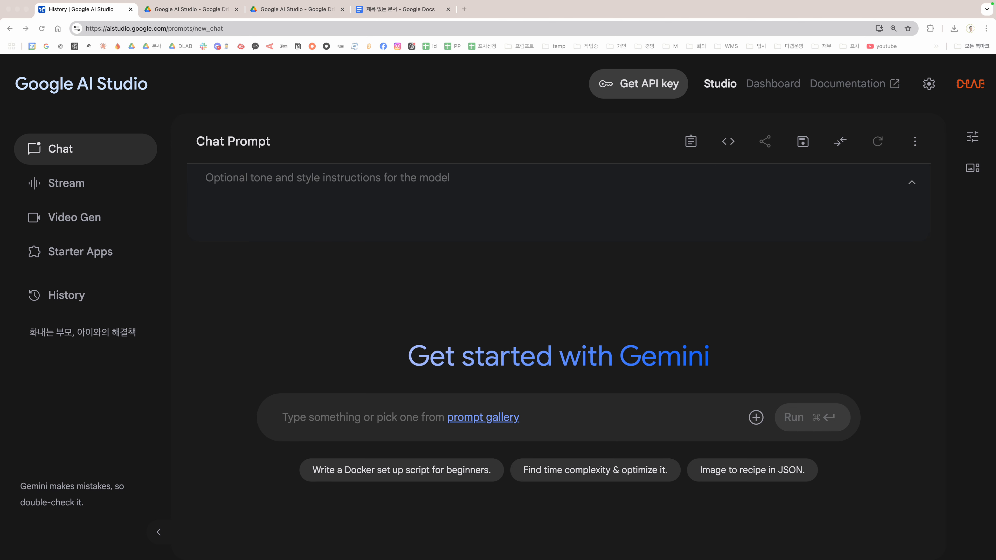
click(294, 183)
text(쉽고 재밌는 MZ 어투로 이야기 해줘.)
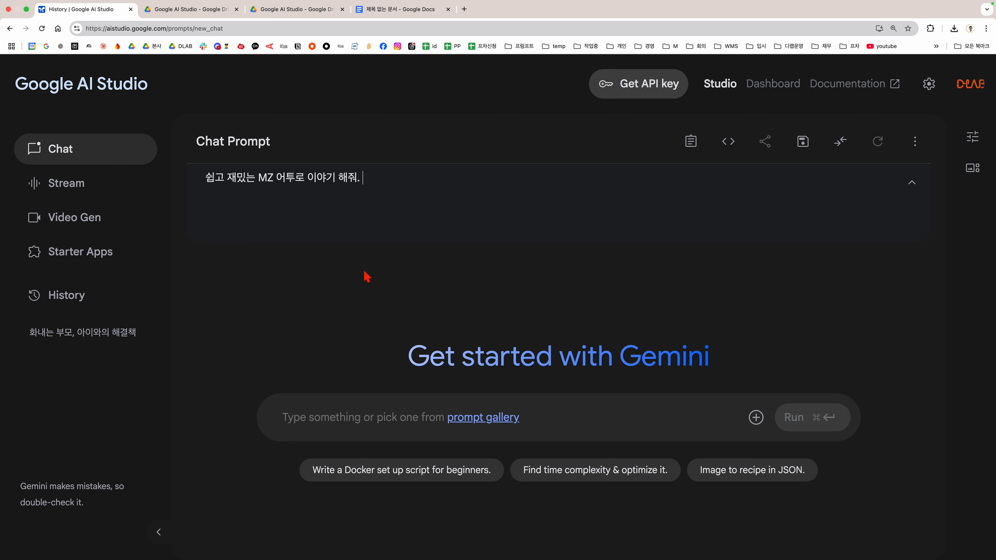
click(325, 420)
click(410, 177)
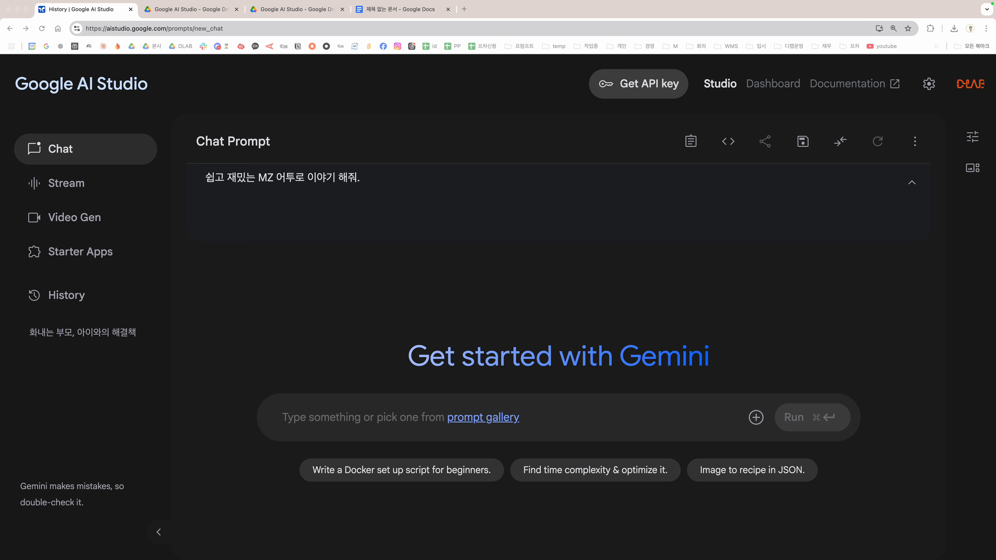
Run the prompt "*아이에게 너무 화냈어요. 어떻게 풀어야 할까? 짧고 간결하게 답변해" in the chat.
click(359, 417)
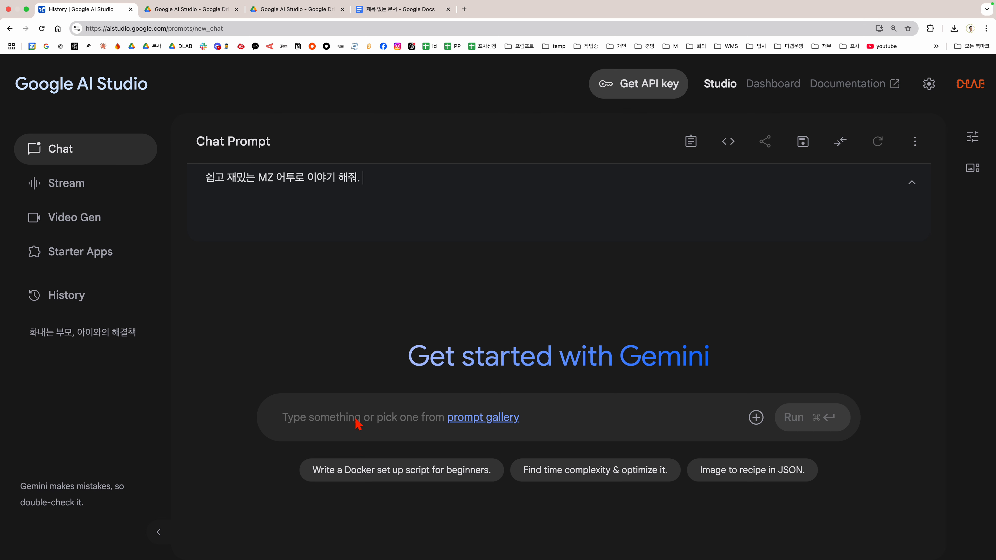
text(*아이에게 너무 화냈어요. 어떻게 풀어야 할까? 짧고 간결하게 답변해)
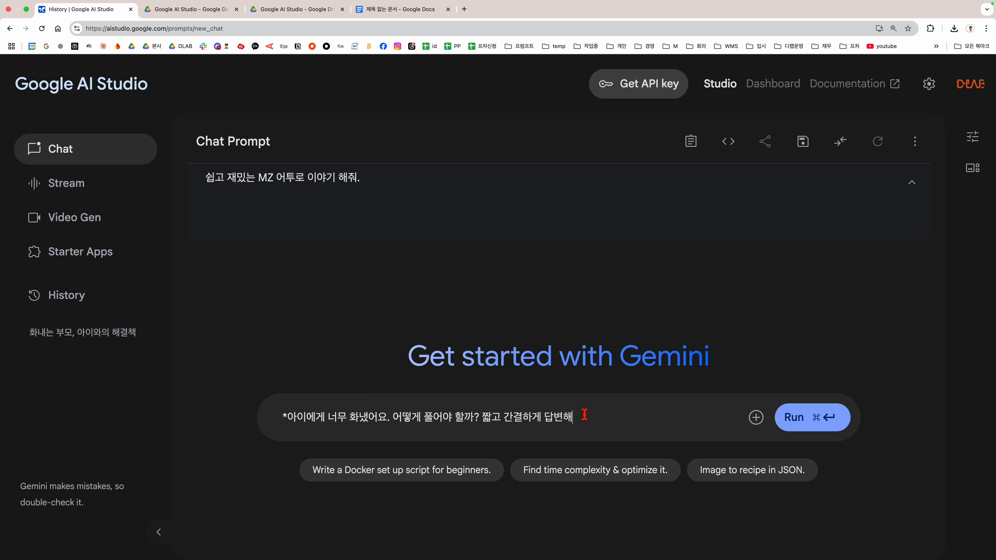
click(793, 417)
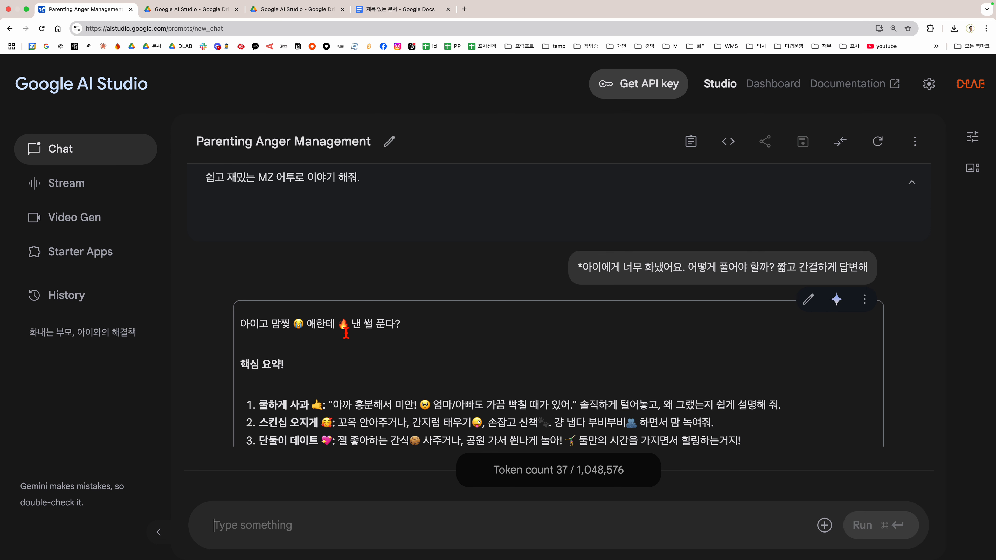
Hide the run settings and the navigation sidebar to give the generated reply more room.
scroll(385, 337, down, 3)
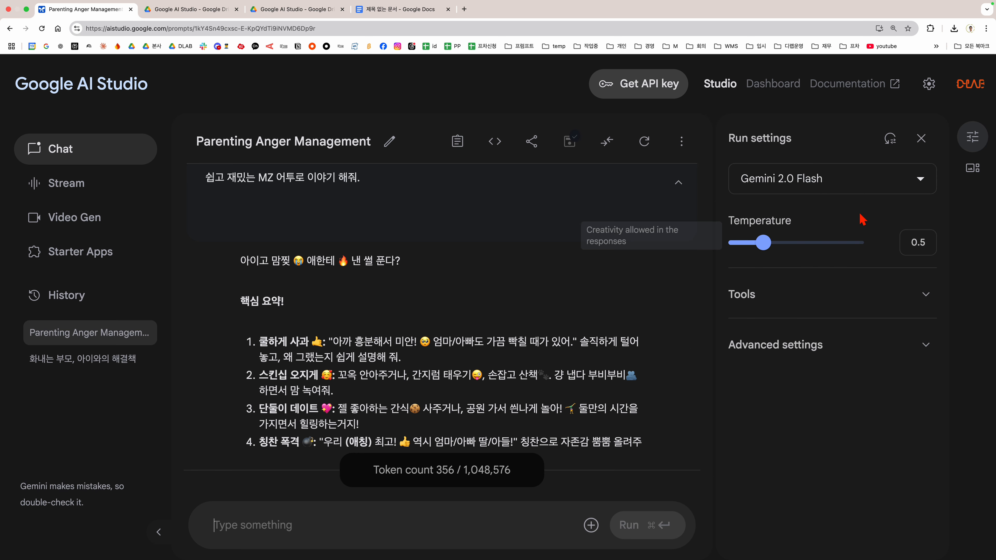
click(924, 142)
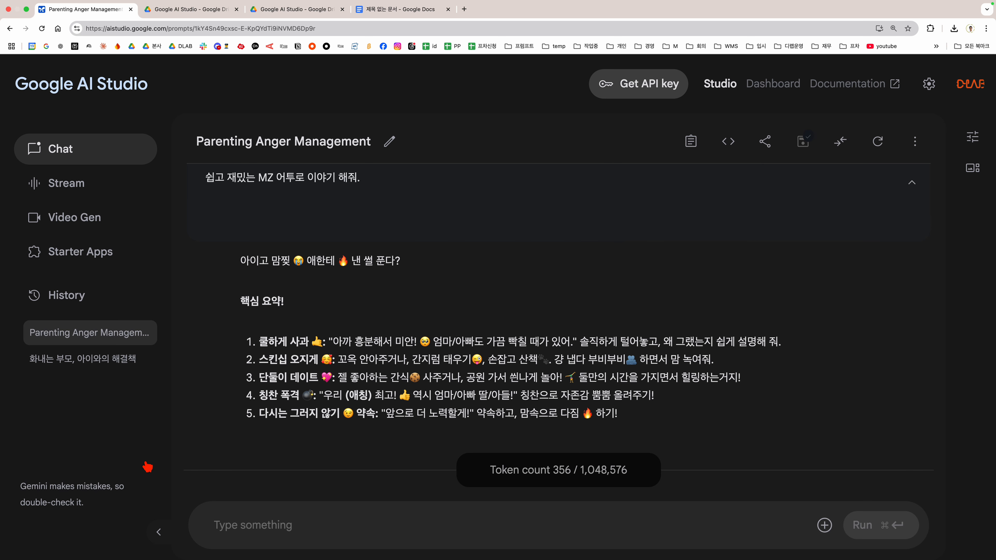
click(158, 532)
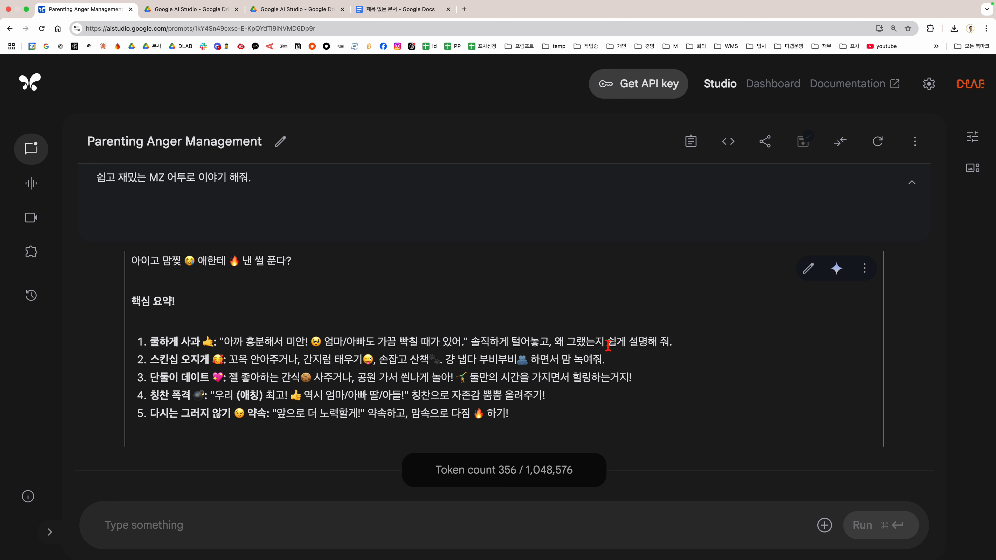
Read the reply down to its closing tip, highlighting phrases in numbered points 3, 4 and 5.
scroll(629, 346, down, 1)
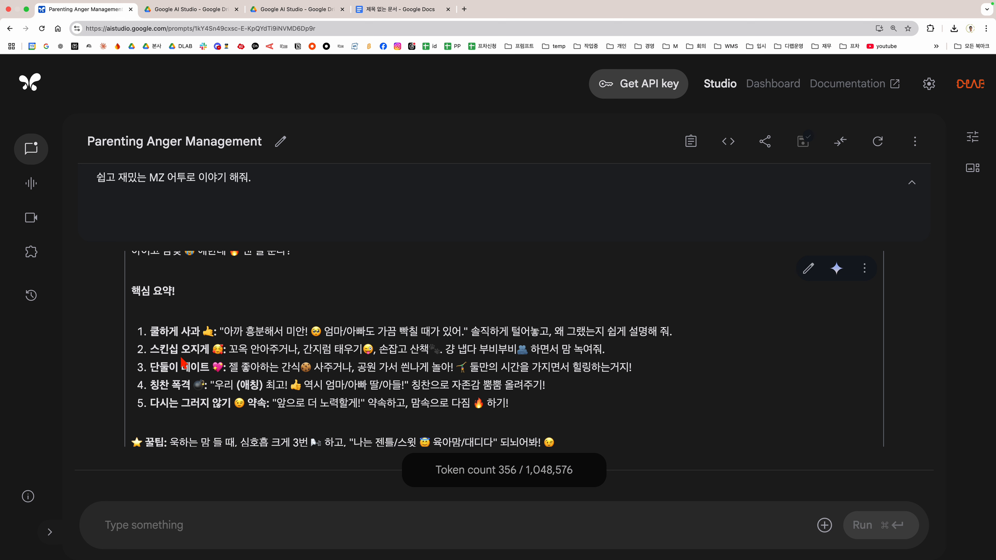
drag(155, 370, 599, 375)
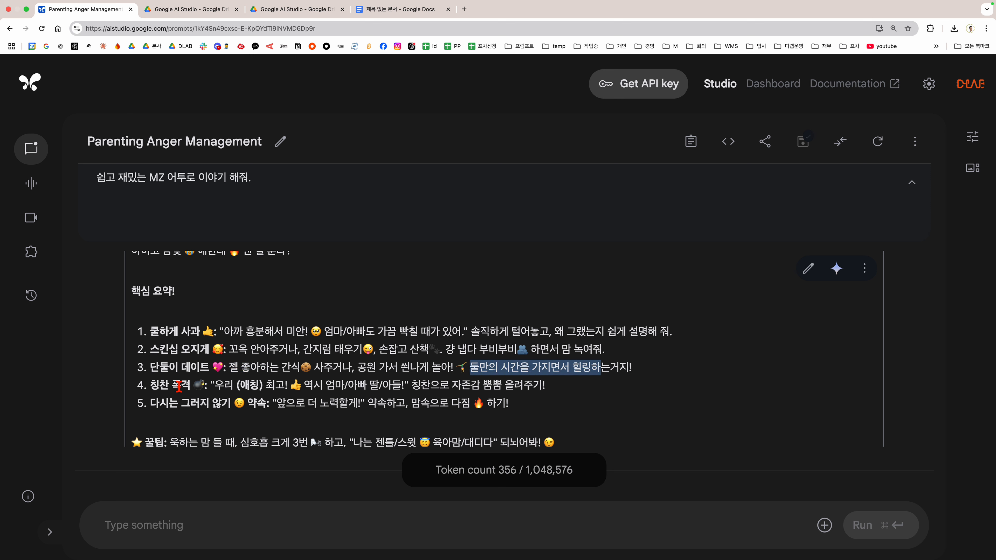
drag(214, 388, 410, 389)
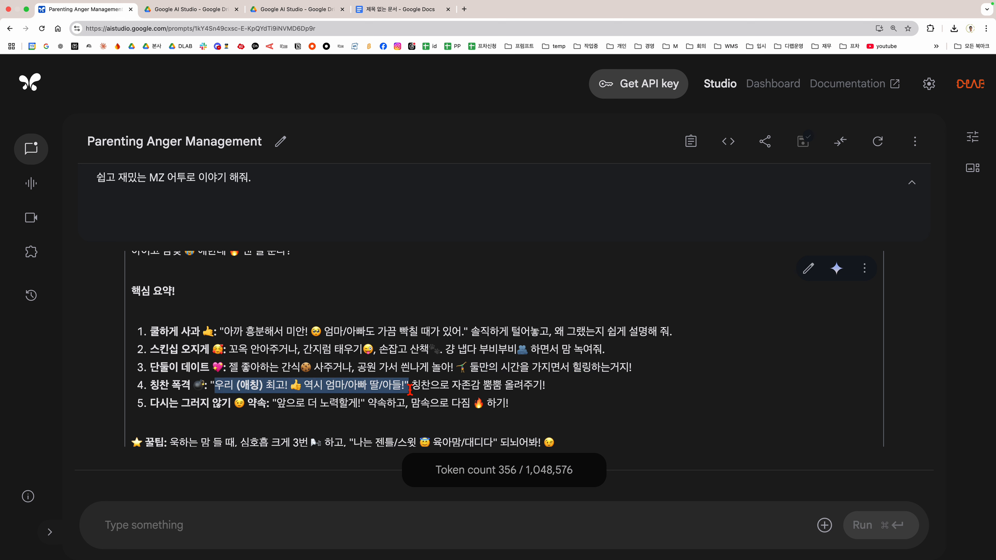
drag(187, 408, 302, 410)
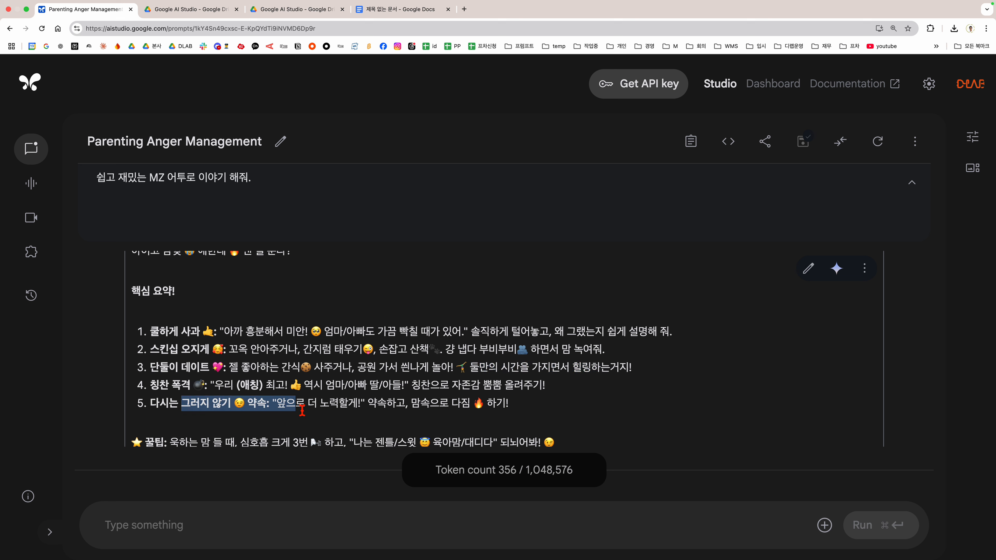
scroll(290, 396, down, 2)
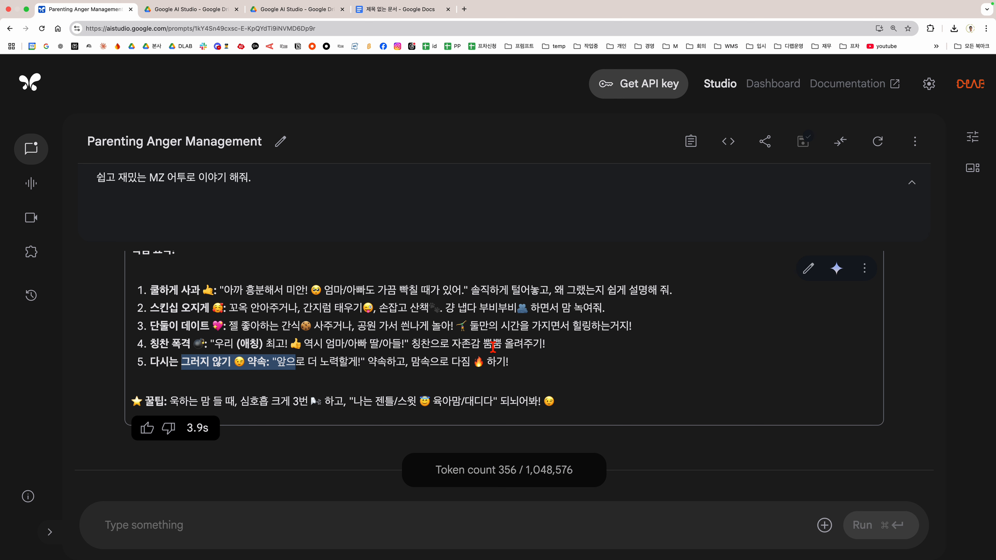
Add the line "*역할 : 너는 최고의 AI튜터야. 우리 아이에게 맞는 학습 스타일은 어떻게 찾아줘" below the existing system instruction.
scroll(492, 345, up, 2)
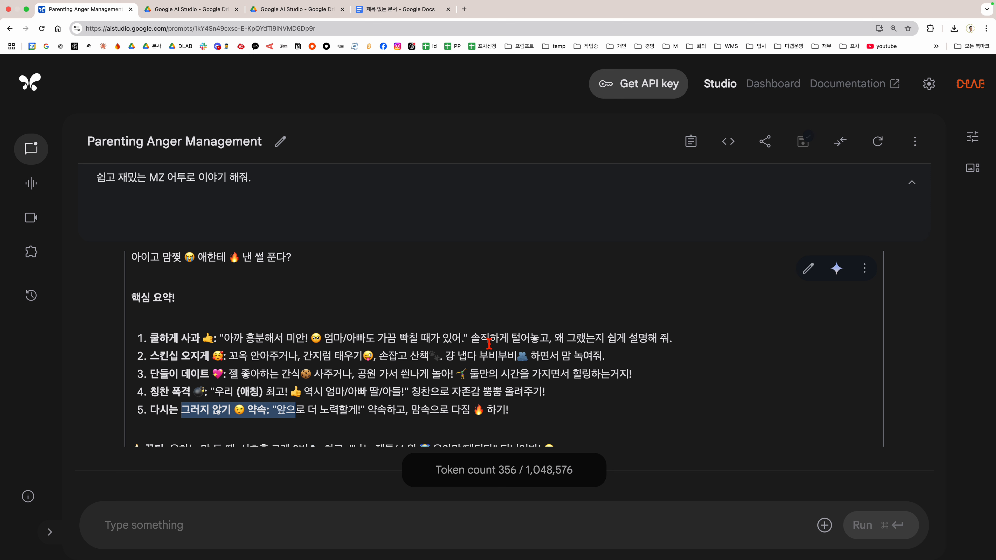
click(273, 186)
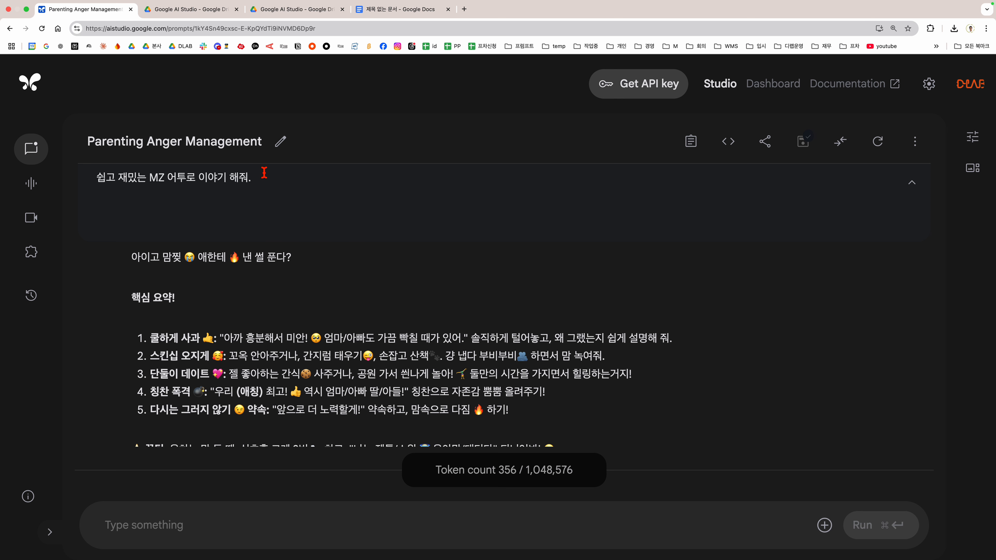
click(690, 148)
click(691, 148)
scroll(230, 271, up, 3)
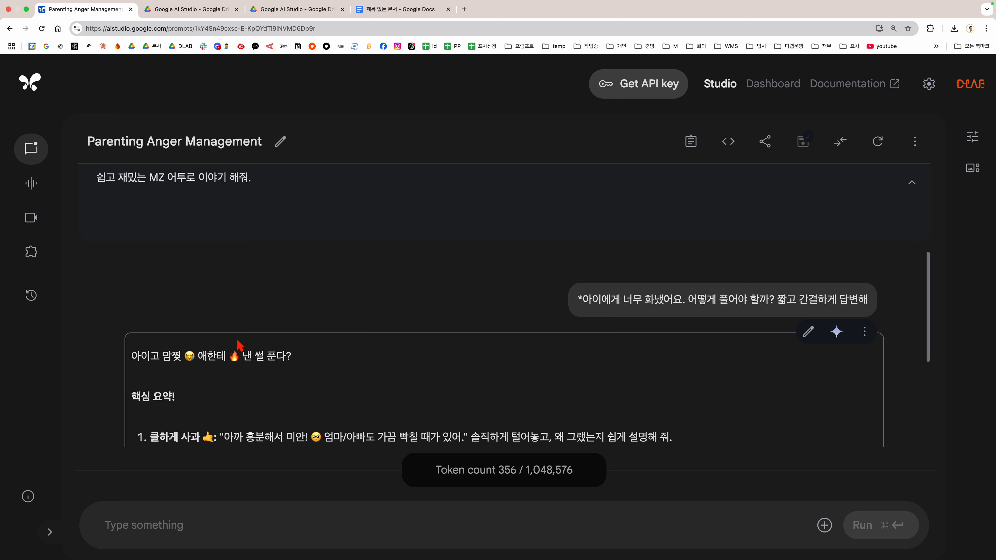
click(271, 183)
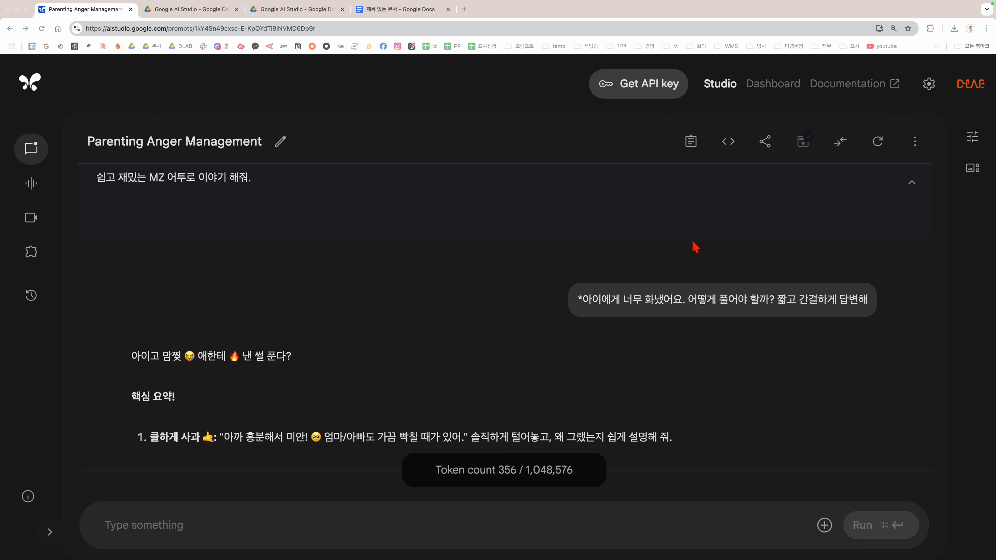
click(278, 174)
key(Return)
text(*역할 : 너는 최고의 AI튜터야.  우리 아이에게 맞는 학습 스타일은 어떻게 찾아줘)
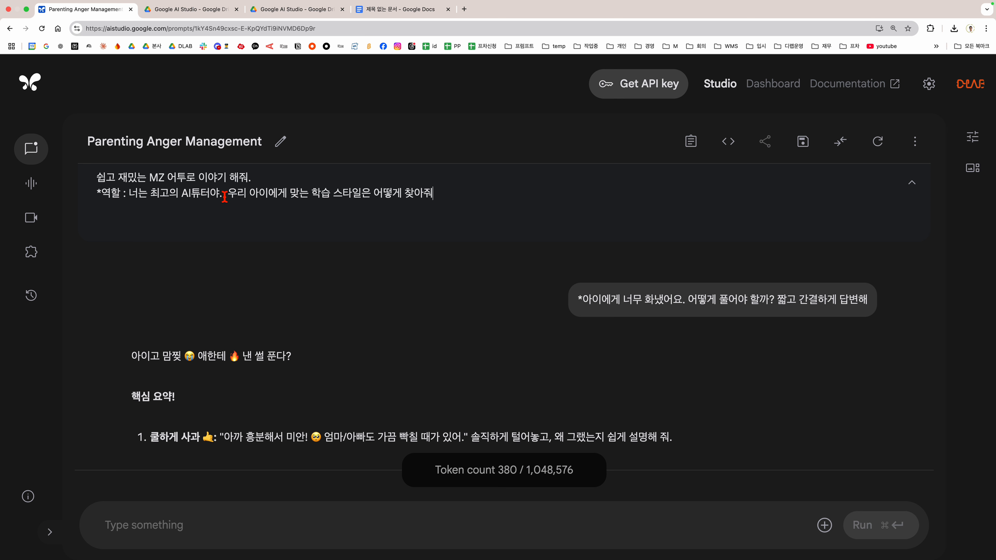
Copy the learning-style question out of the role line, delete it there, and collapse the system instructions.
mouse_move(227, 196)
mouse_down()
mouse_move(441, 196)
mouse_move(232, 201)
mouse_up()
key(super+c)
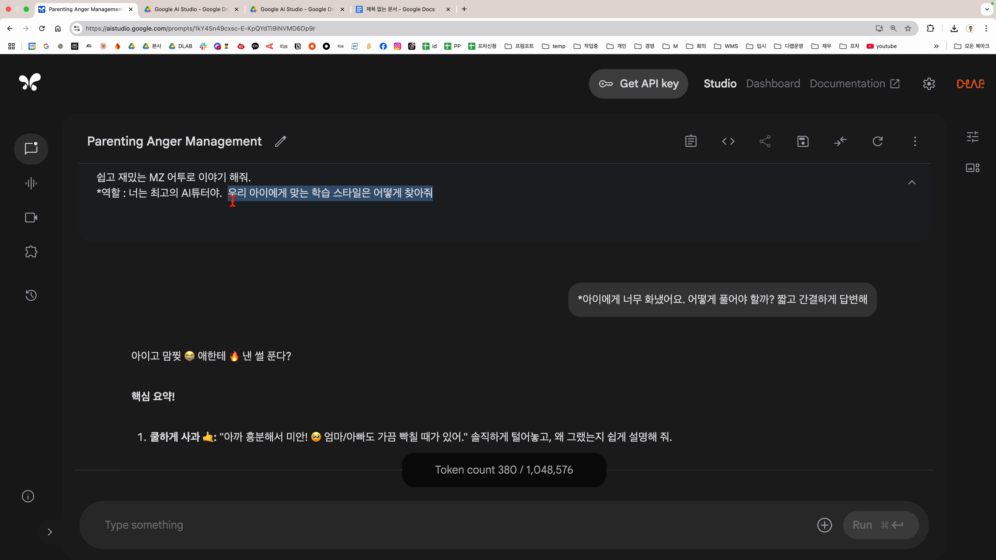
key(BackSpace)
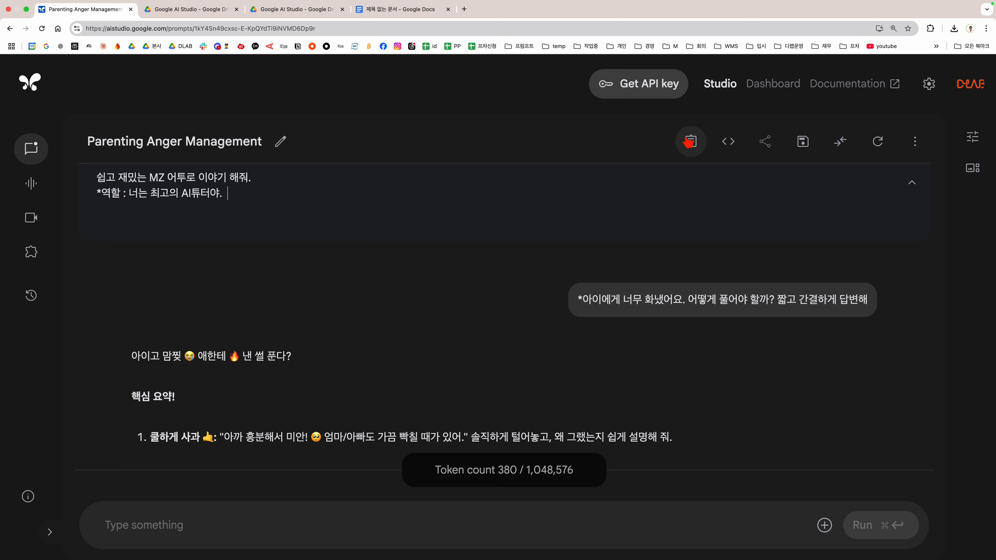
drag(227, 196, 97, 183)
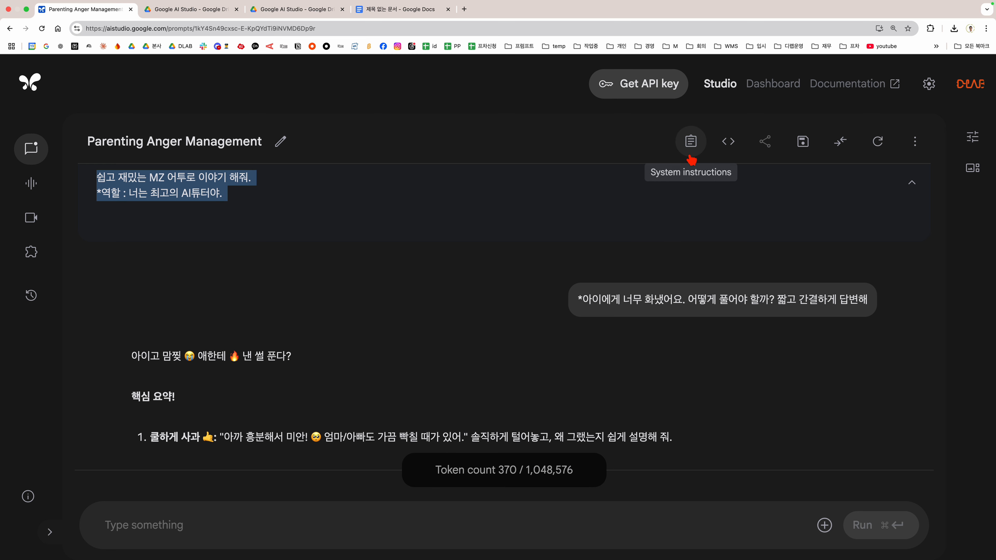
click(690, 141)
Clear the chat and run the copied question "우리 아이에게 맞는 학습 스타일은 어떻게 찾아줘" as the prompt.
click(877, 143)
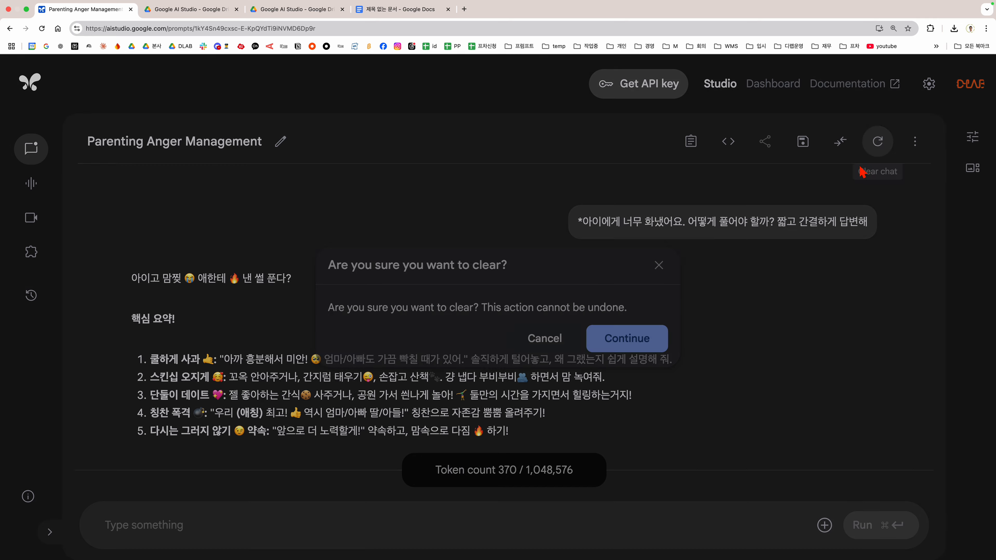
click(625, 341)
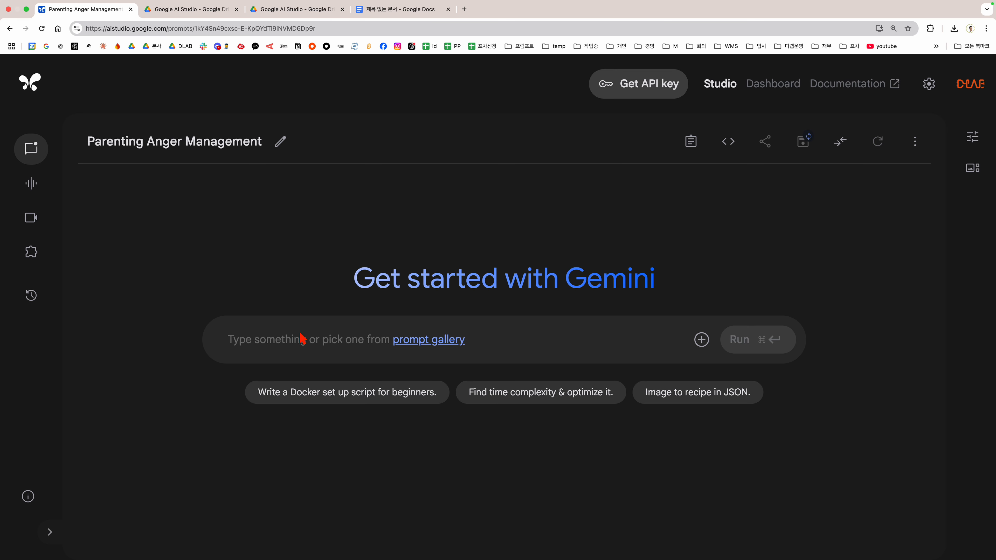
key(super+v)
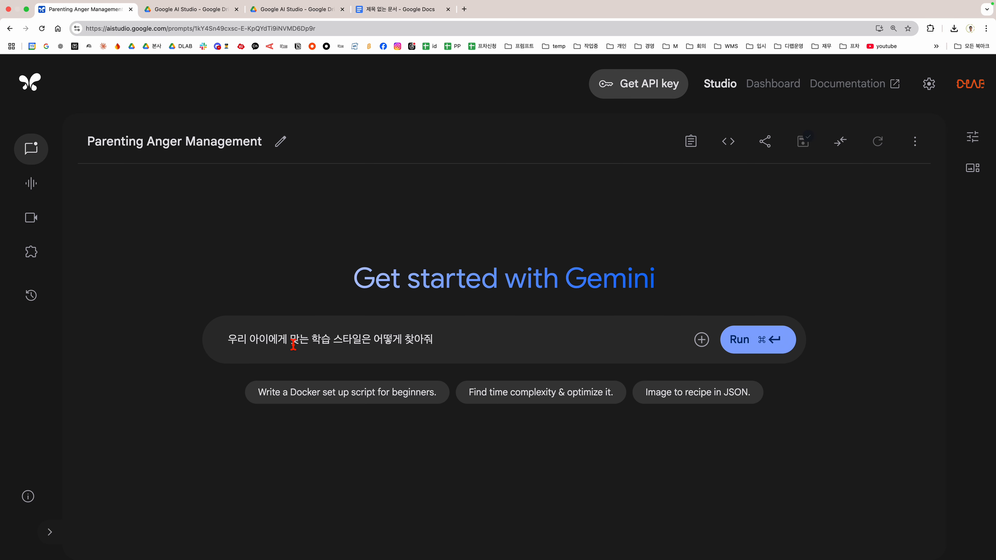
click(740, 340)
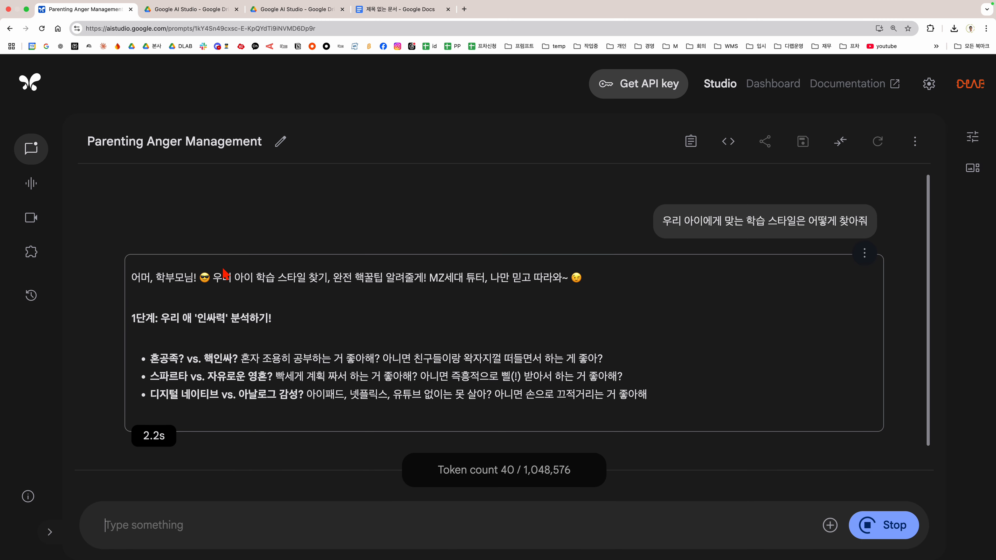
Read the learning-style reply from stage 1 to its closing line, highlighting phrases in the stage 1 bullets.
scroll(588, 275, up, 5)
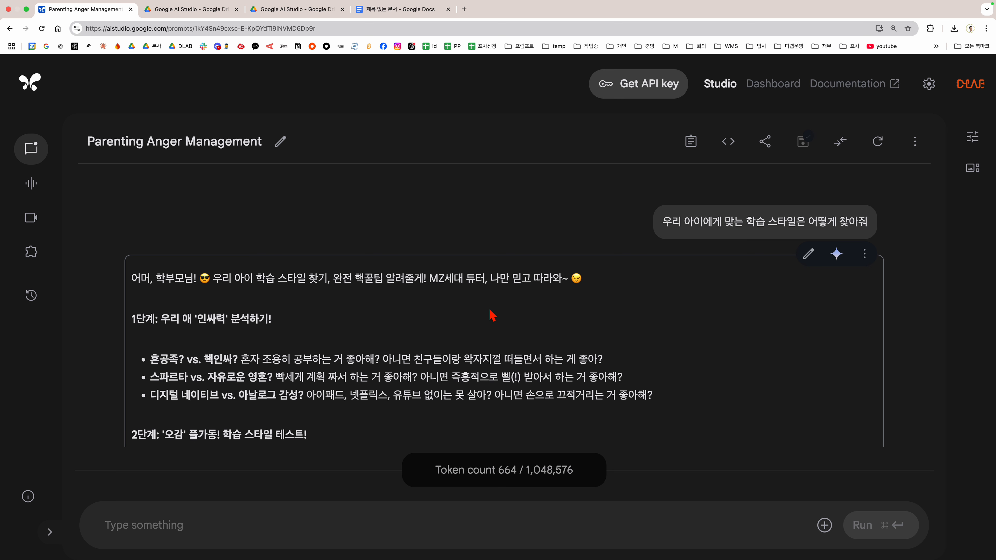
scroll(493, 315, down, 1)
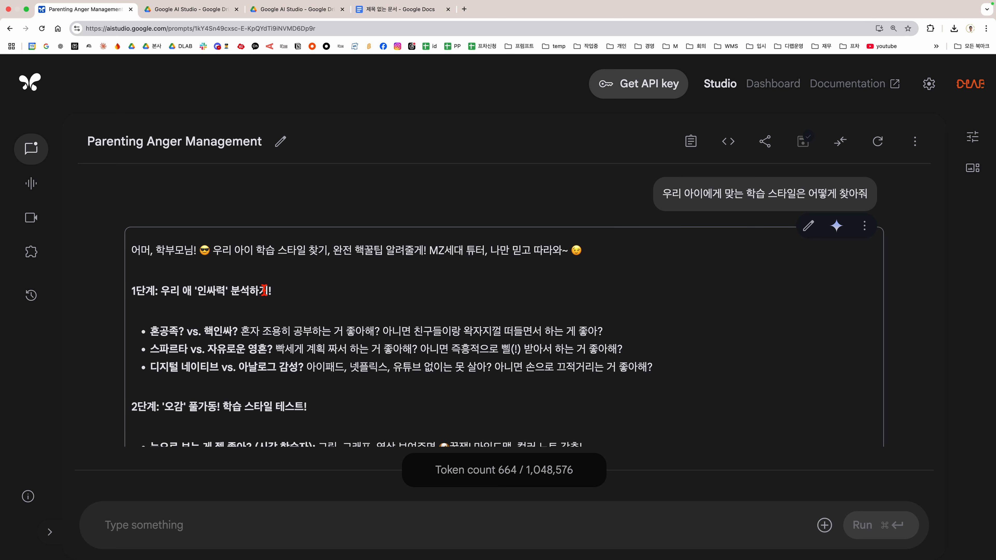
scroll(264, 290, down, 3)
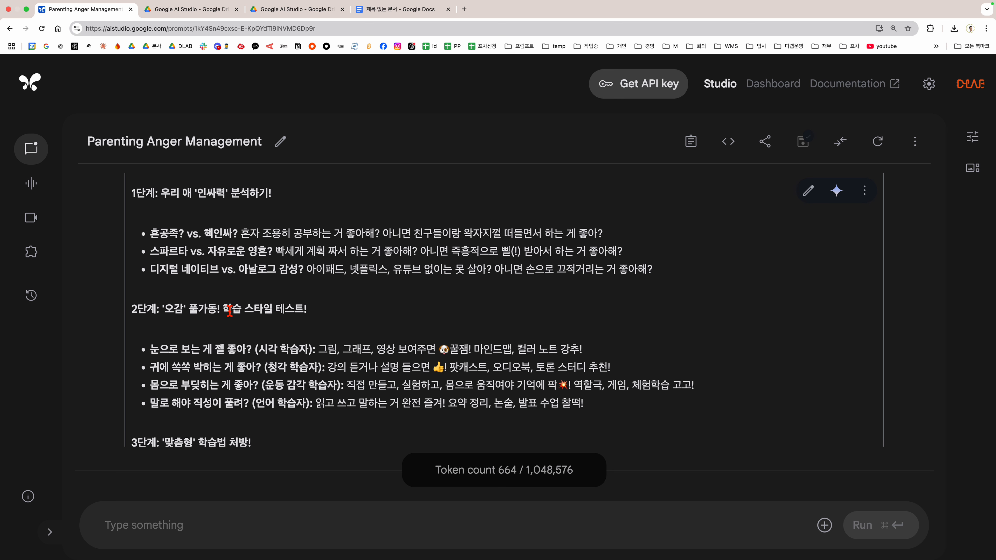
scroll(314, 315, down, 3)
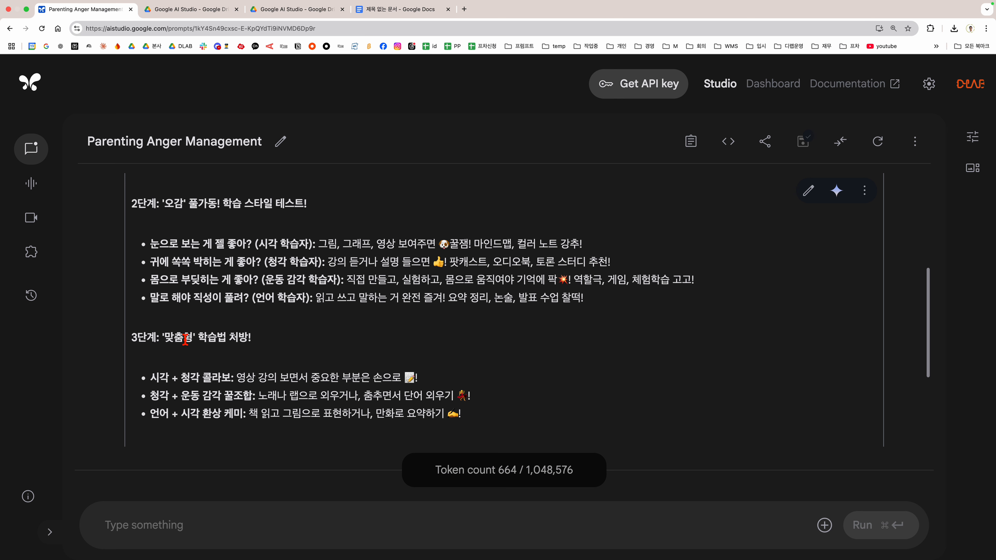
scroll(245, 340, down, 2)
scroll(247, 342, down, 4)
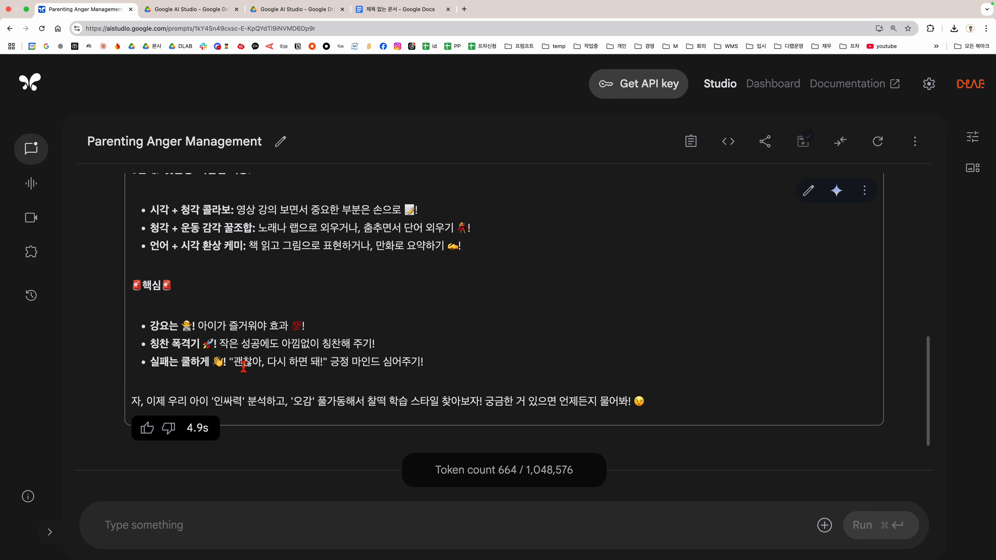
scroll(243, 366, up, 15)
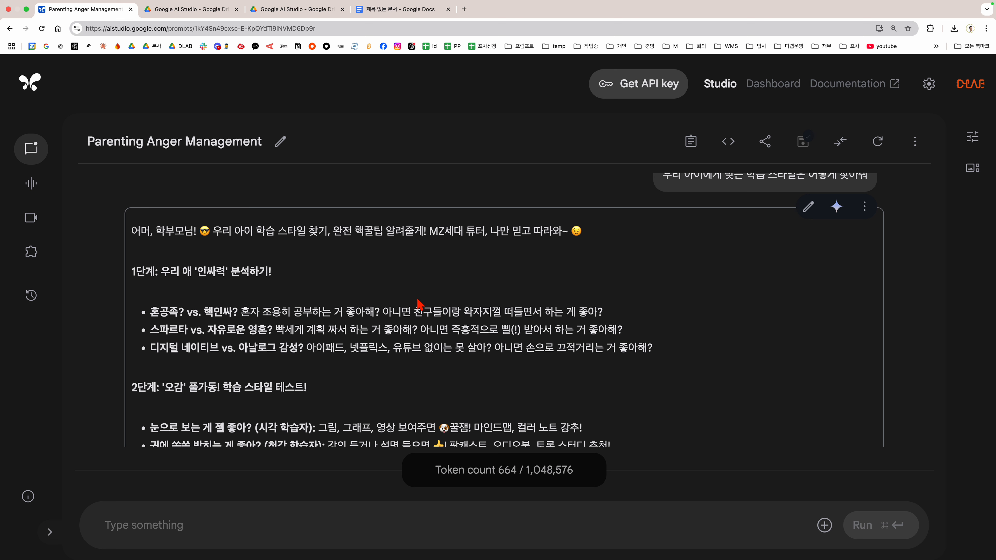
drag(458, 314, 587, 316)
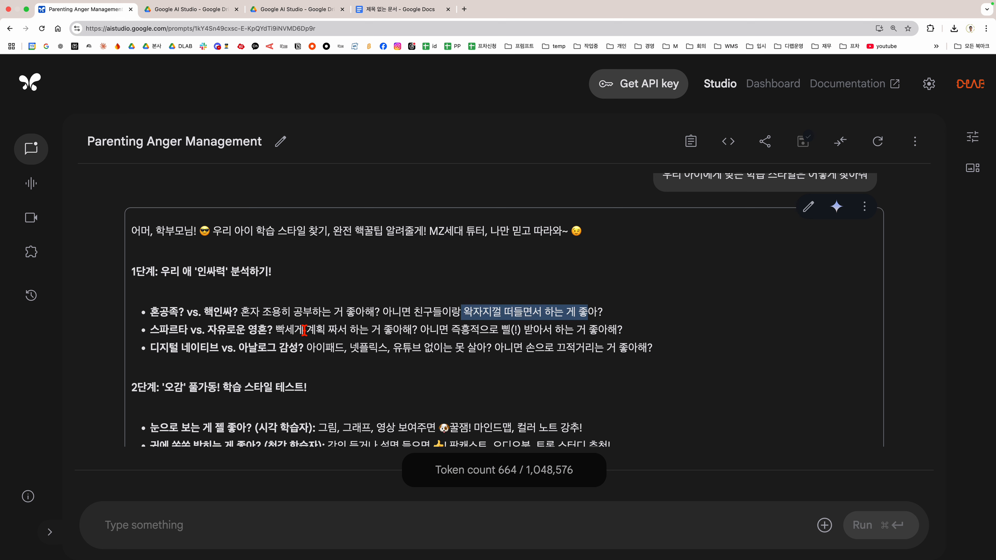
drag(325, 331, 368, 332)
drag(479, 331, 557, 333)
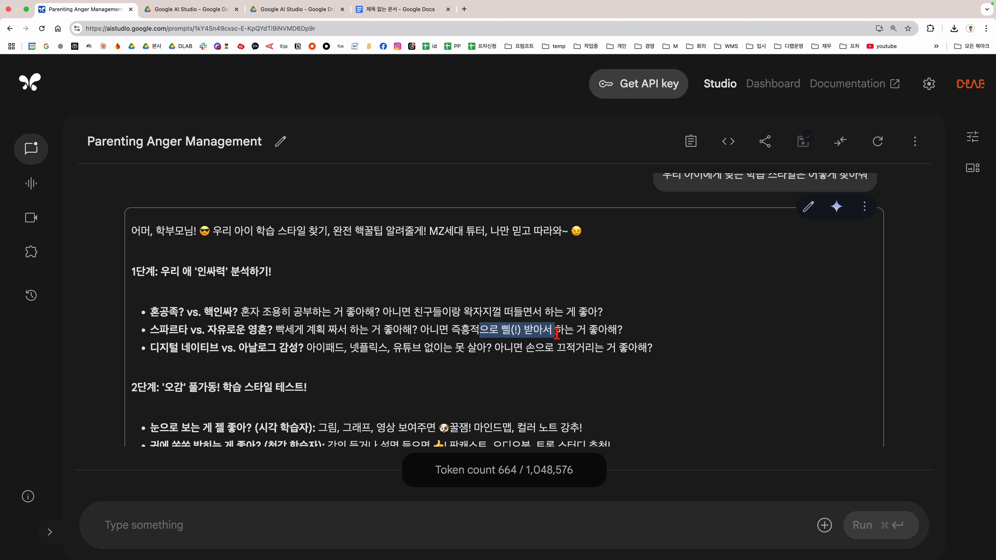
scroll(473, 345, down, 2)
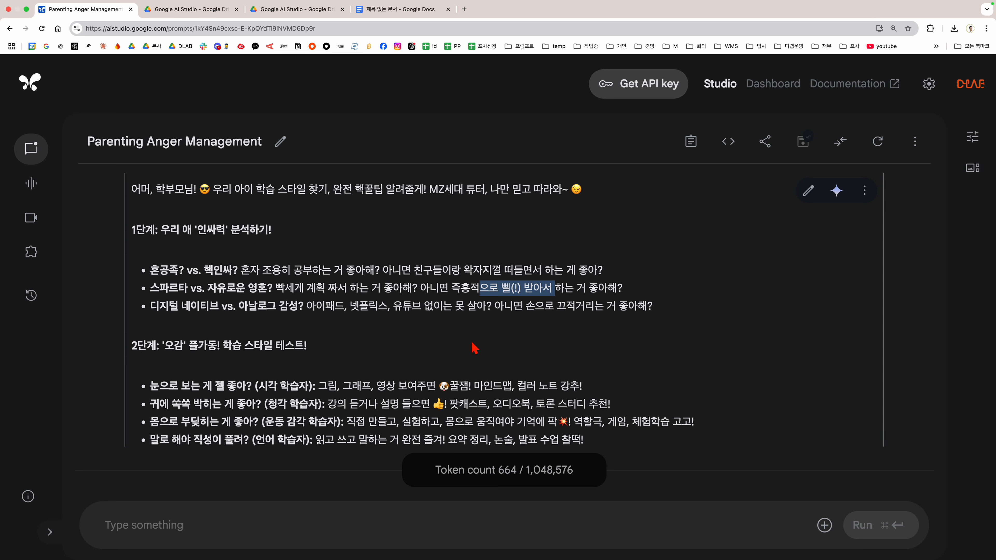
scroll(474, 346, down, 5)
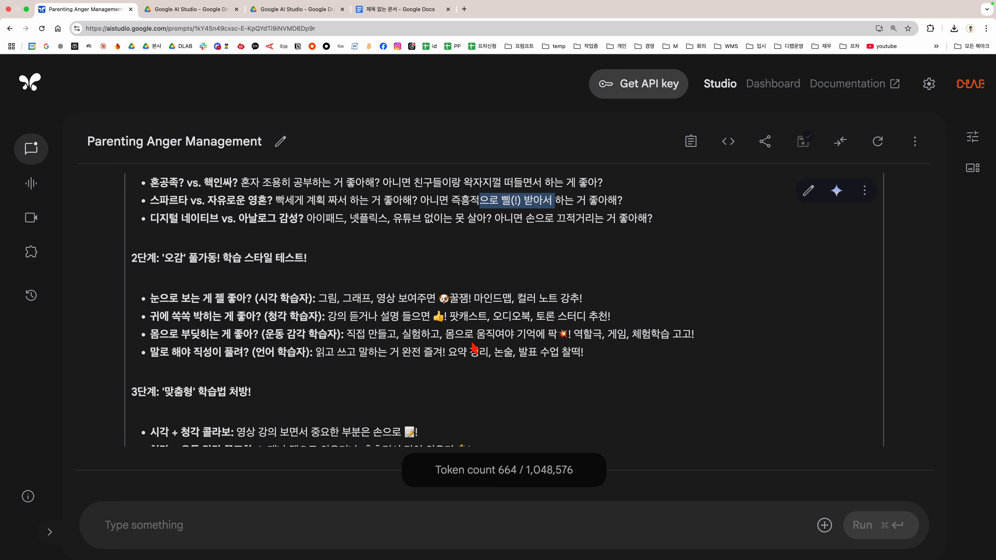
scroll(472, 344, up, 9)
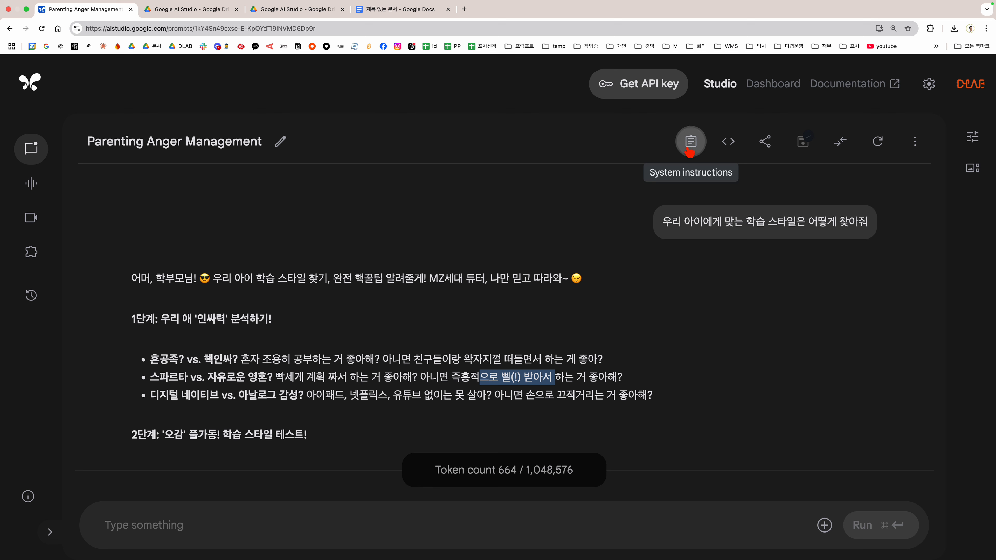
Reopen the system instructions and add a third line reading "*대화는 한번에 하나씩만 알려둬".
click(691, 141)
click(344, 195)
key(Return)
text(*대화는)
text( 한)
text(ㅂ)
text(에 하나)
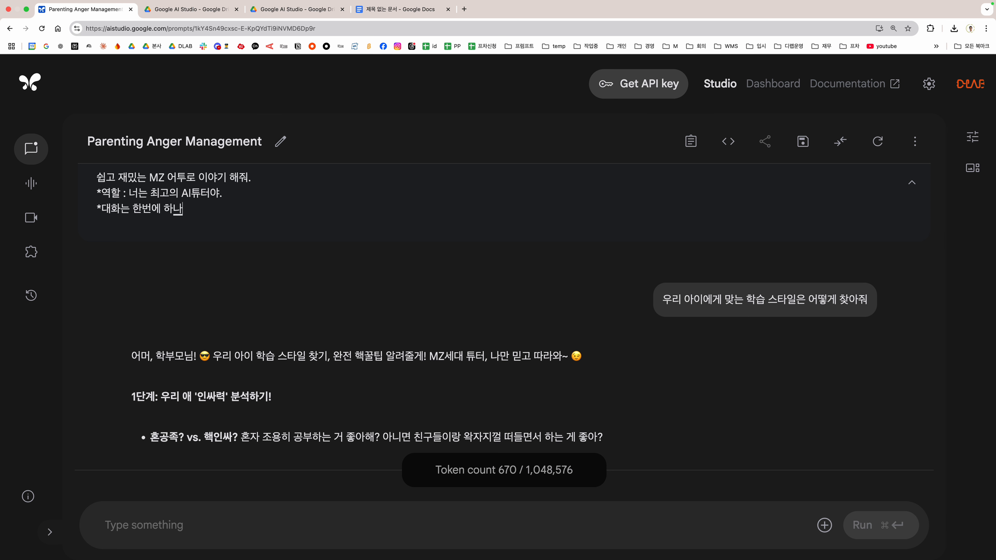
text(씩ㅁ알려줘)
Replace the opening "*대화는" of the third instruction line with the label "*대화방법 :".
click(132, 208)
key(BackSpace)
key(BackSpace)
key(BackSpace)
key(BackSpace)
key(BackSpace)
text(*대화방법 :)
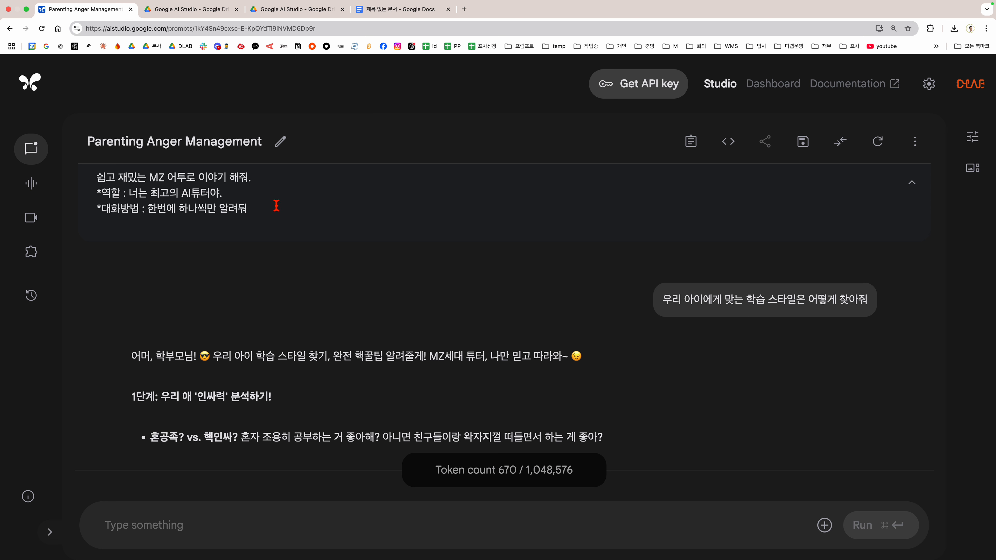
Correct the end of the conversation-method line to "알려줘" and extend it with ", 질문도 한번에 한개씩만".
key(BackSpace)
text(줘, 질문도 한번에 한개씨)
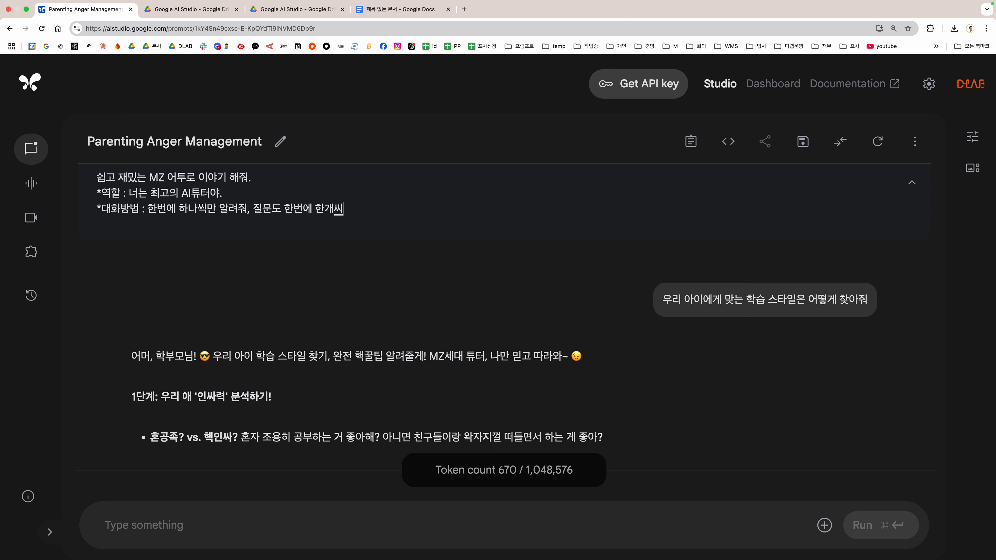
key(BackSpace)
text(씩만)
click(348, 211)
Insert an asterisk in front of the MZ tone instruction on the first line.
click(101, 181)
text(*)
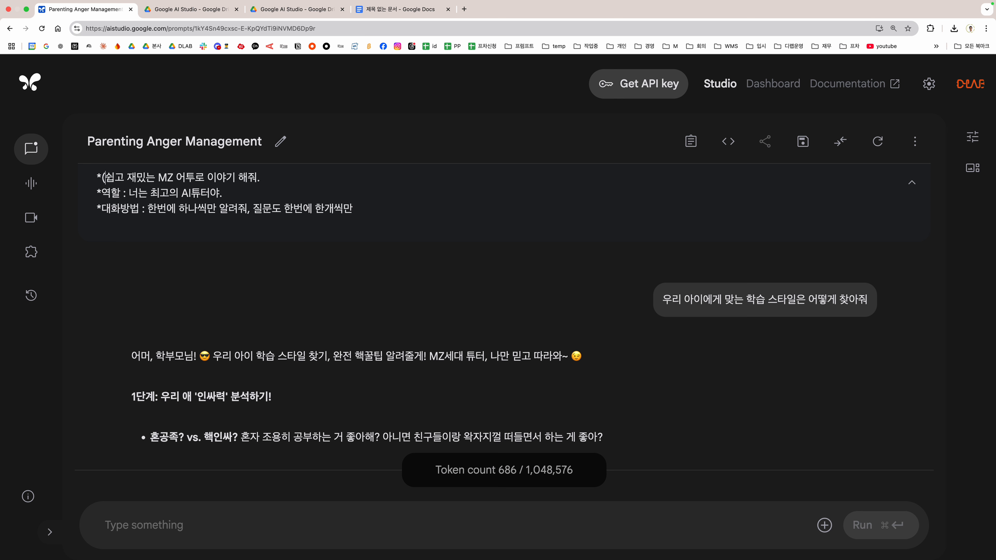